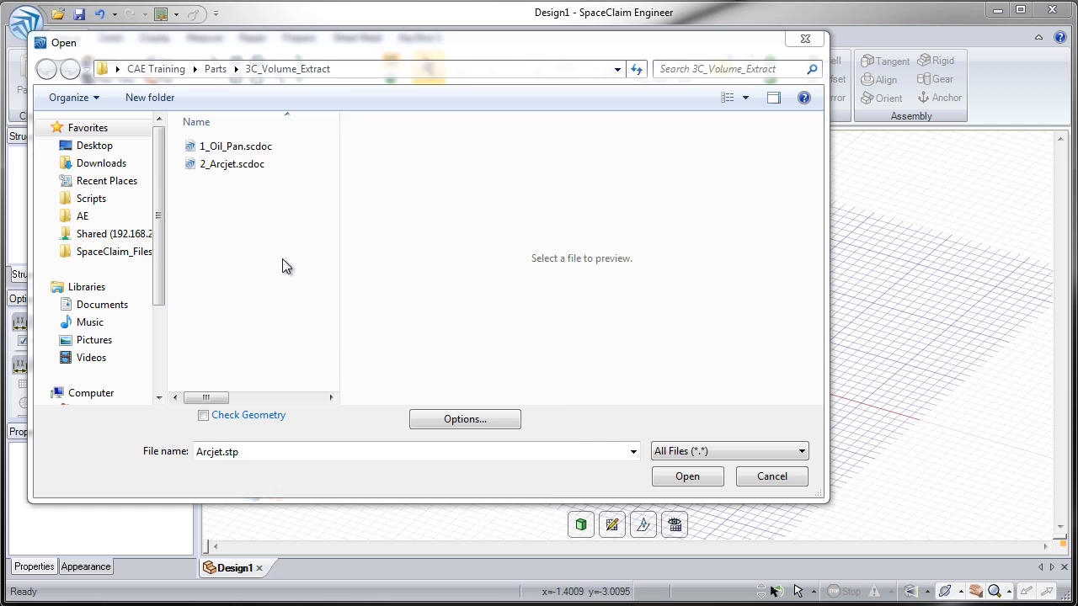
Step: Open 1_Oil_Pan.scdoc from the CAE Training/Parts/3C_Volume_Extract folder
double_click(213, 148)
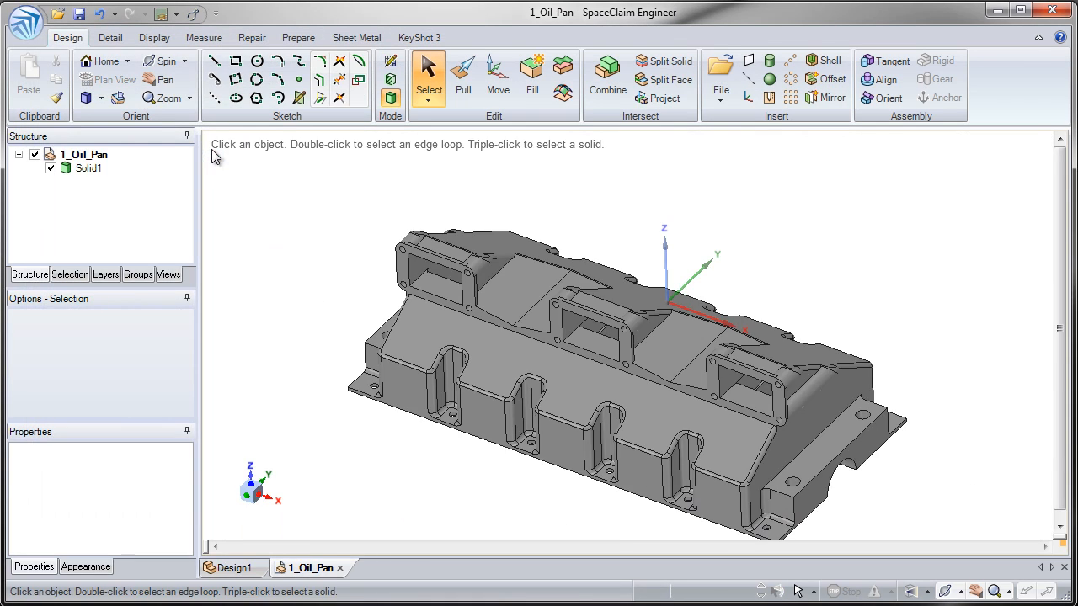
middle_click_drag(354, 256, 392, 252)
left_click(98, 167)
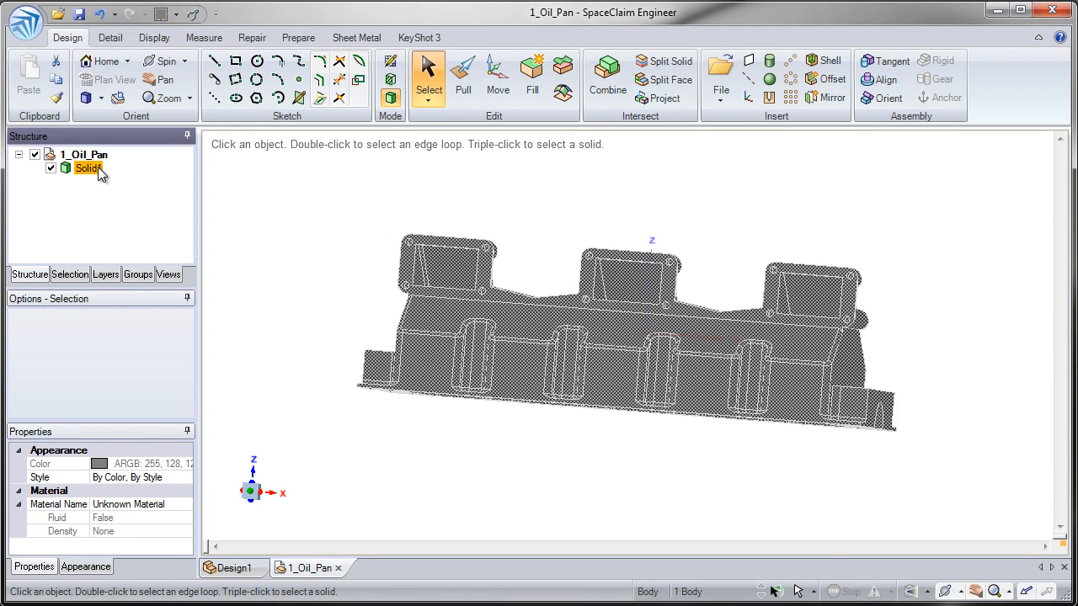
left_click(298, 230)
middle_click_drag(353, 265, 386, 465)
mouse_move(606, 320)
middle_mouse_down()
mouse_move(699, 320)
mouse_move(794, 361)
mouse_move(805, 344)
mouse_move(834, 348)
mouse_move(809, 354)
mouse_move(603, 313)
middle_mouse_up()
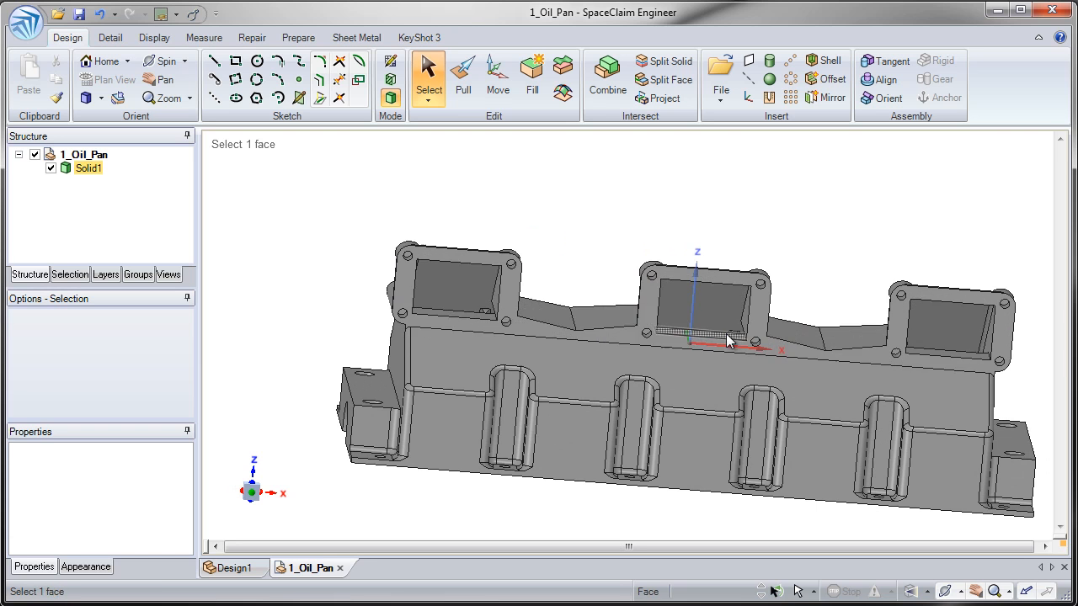
middle_click_drag(503, 364, 423, 329)
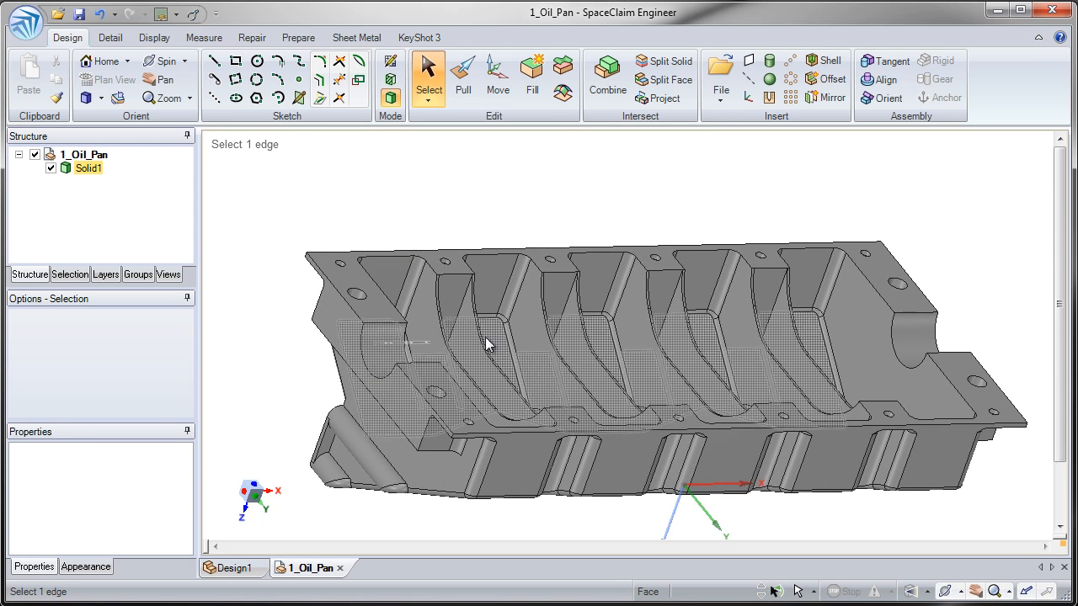
mouse_move(424, 358)
middle_mouse_down()
mouse_move(375, 356)
mouse_move(372, 368)
mouse_move(425, 471)
mouse_move(447, 495)
mouse_move(476, 428)
mouse_move(452, 412)
mouse_move(493, 448)
middle_mouse_up()
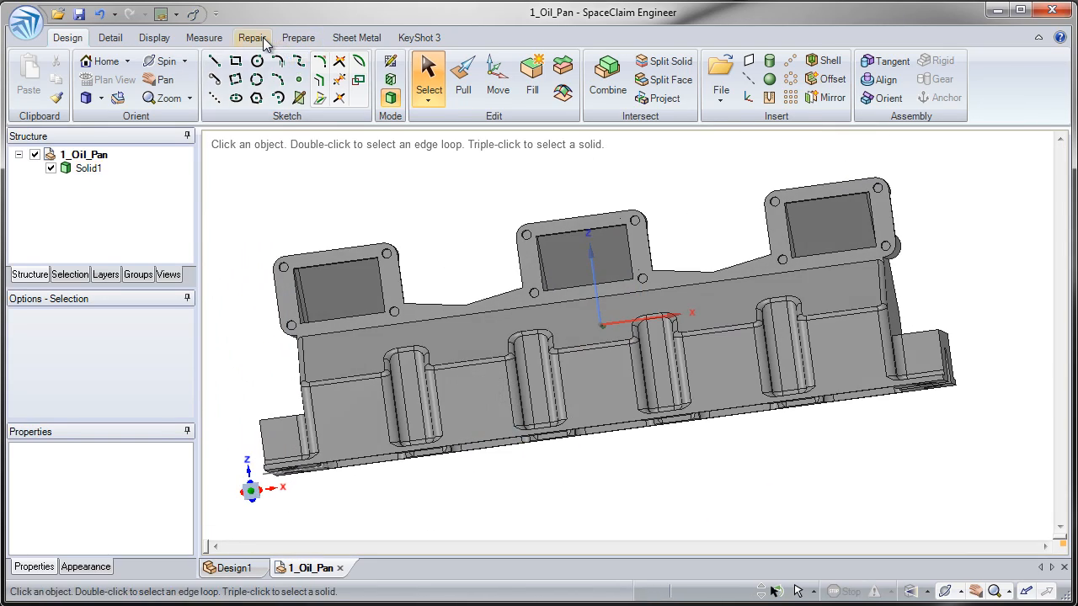
Step: Launch Volume Extract from the Prepare tab and orbit the oil pan to an isometric view
left_click(294, 38)
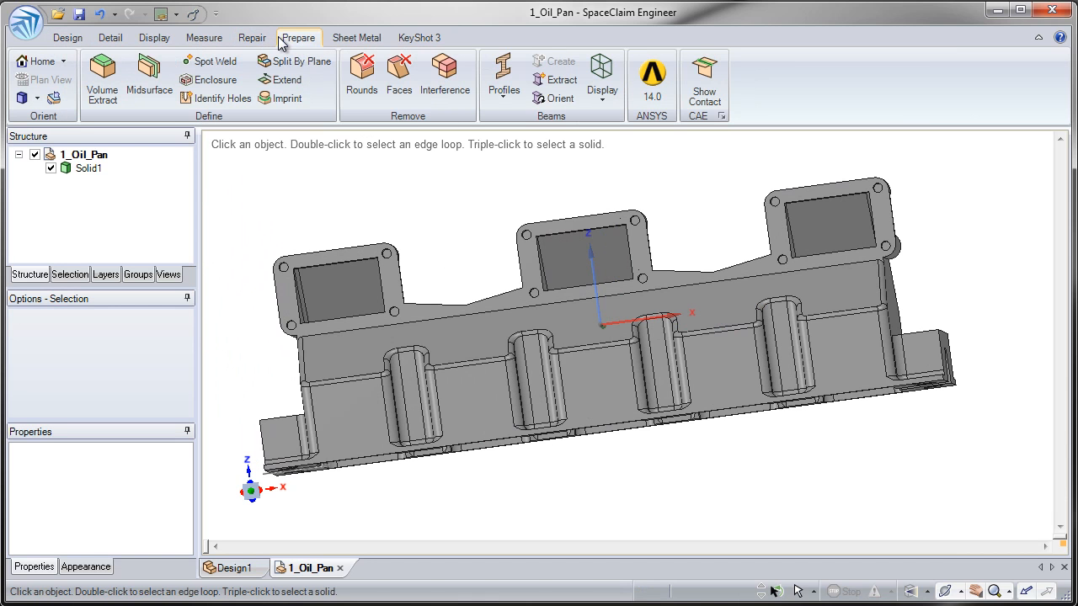
left_click(261, 39)
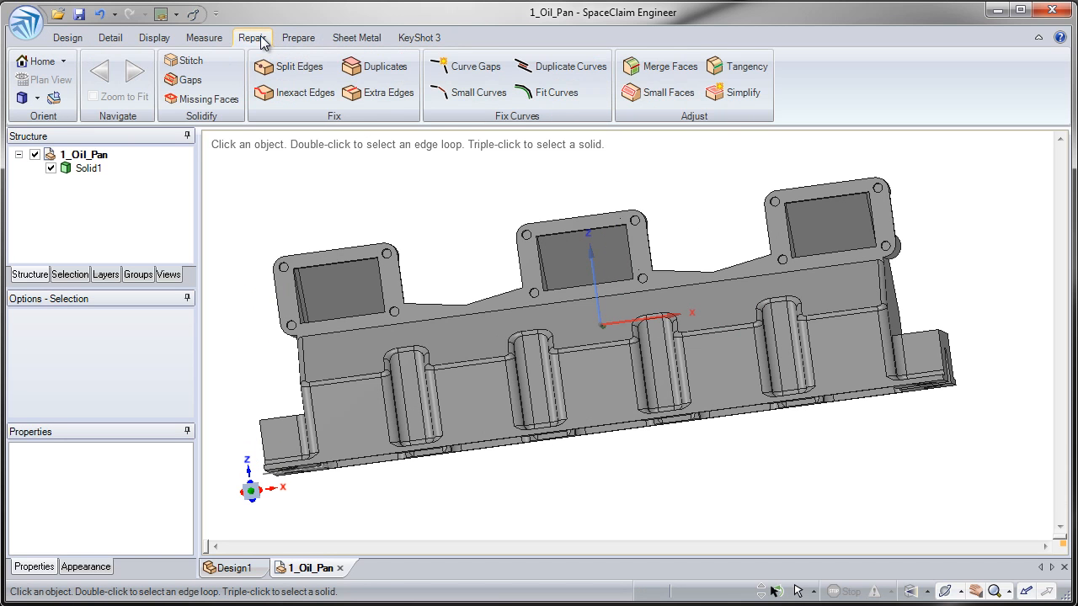
left_click(295, 38)
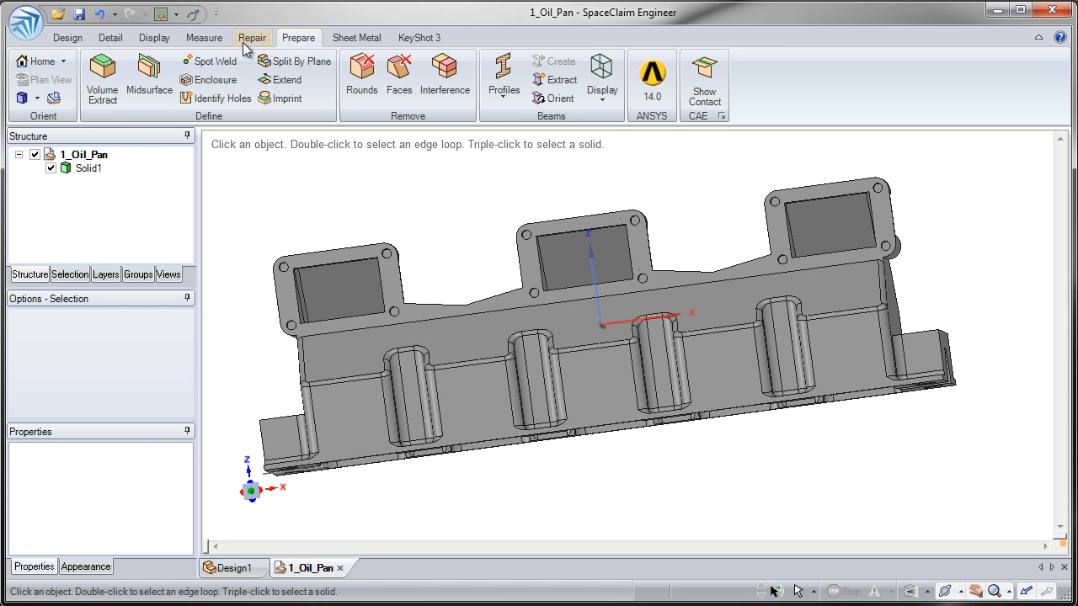
left_click(117, 91)
mouse_move(378, 205)
middle_mouse_down()
mouse_move(526, 181)
mouse_move(516, 219)
mouse_move(551, 229)
mouse_move(358, 208)
mouse_move(360, 196)
middle_mouse_up()
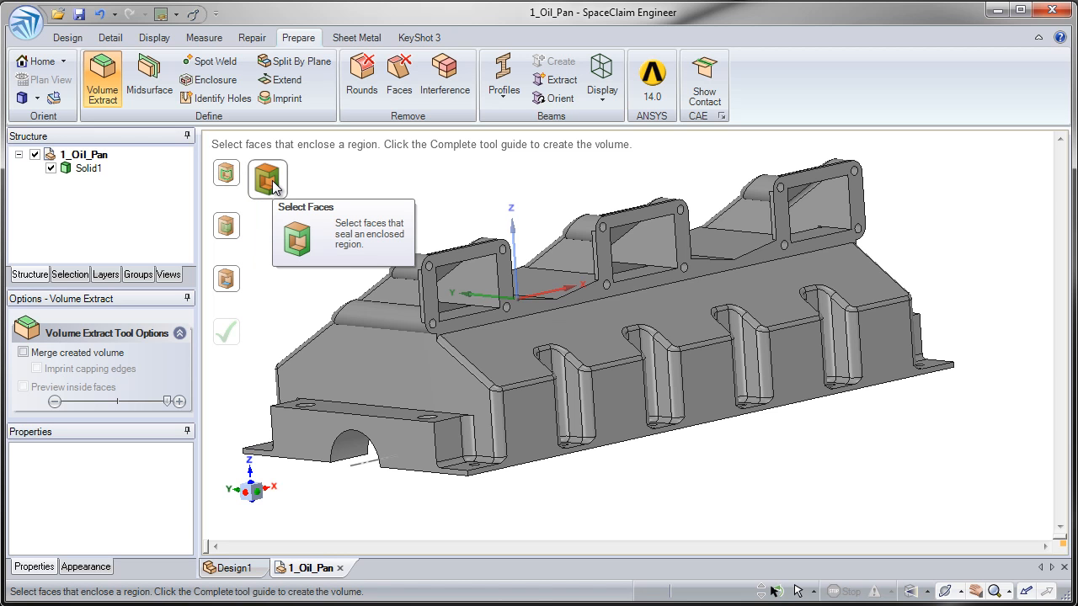
Step: Pick the outlet flange, lower front, top flange, second flange and right-end faces as the five boundary faces
left_click(453, 256)
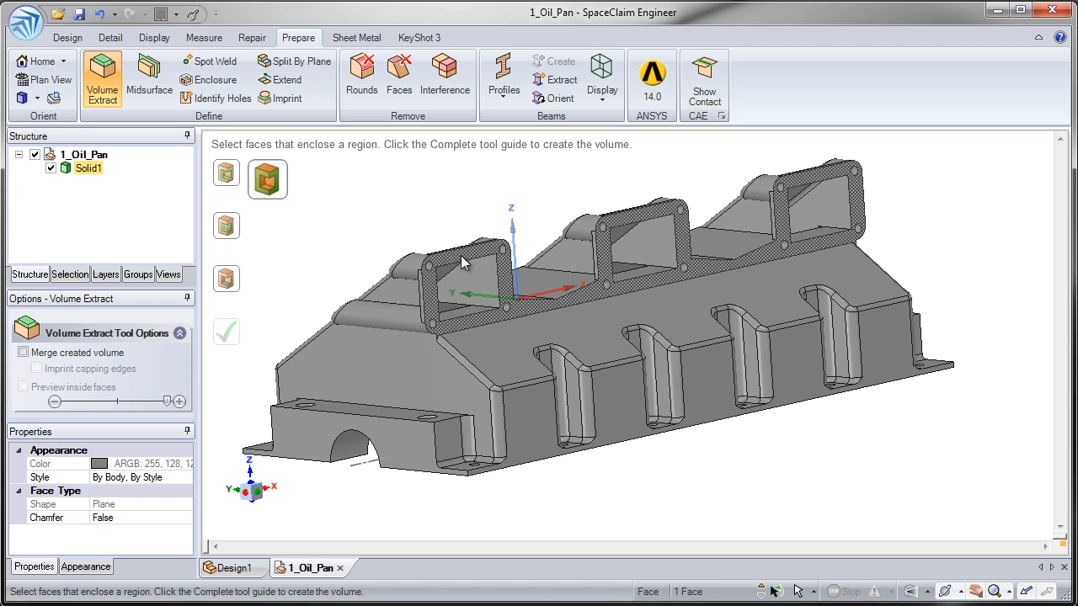
left_click(401, 438, "ctrl")
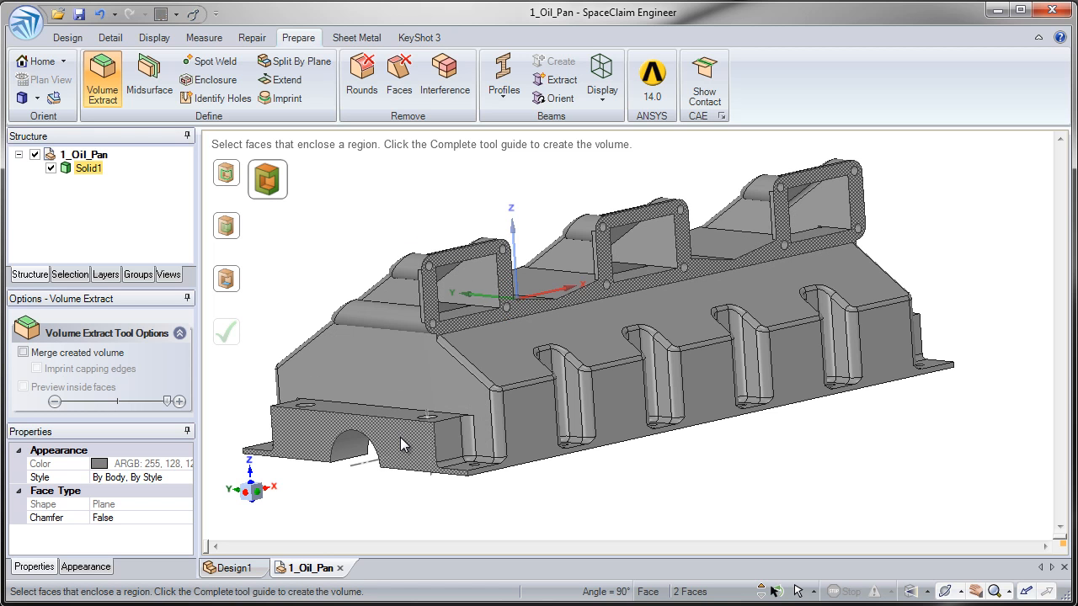
middle_click_drag(401, 439, 354, 415)
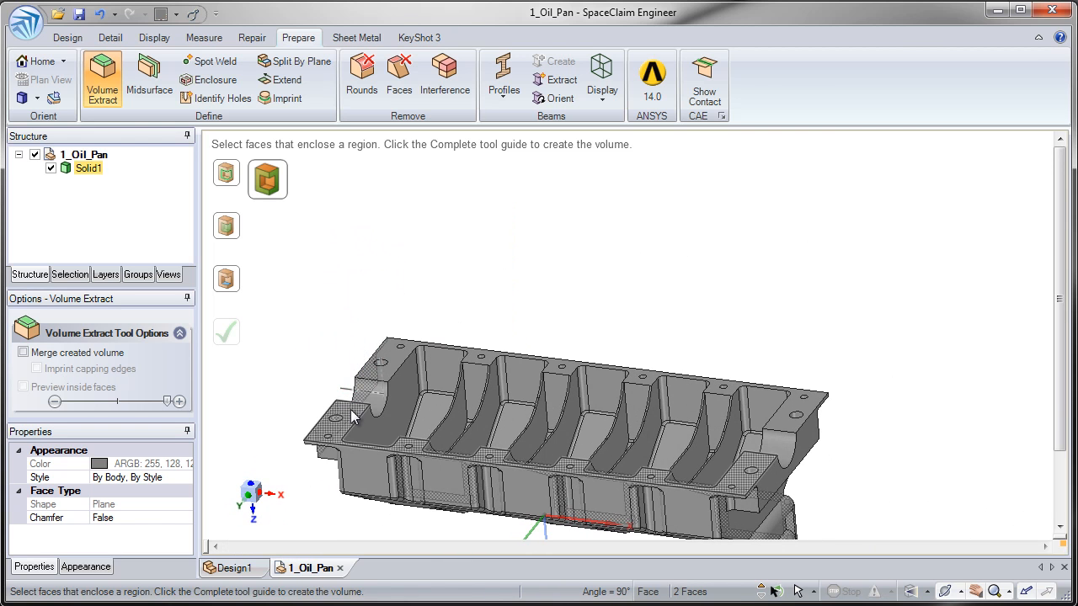
left_click(353, 420, "ctrl")
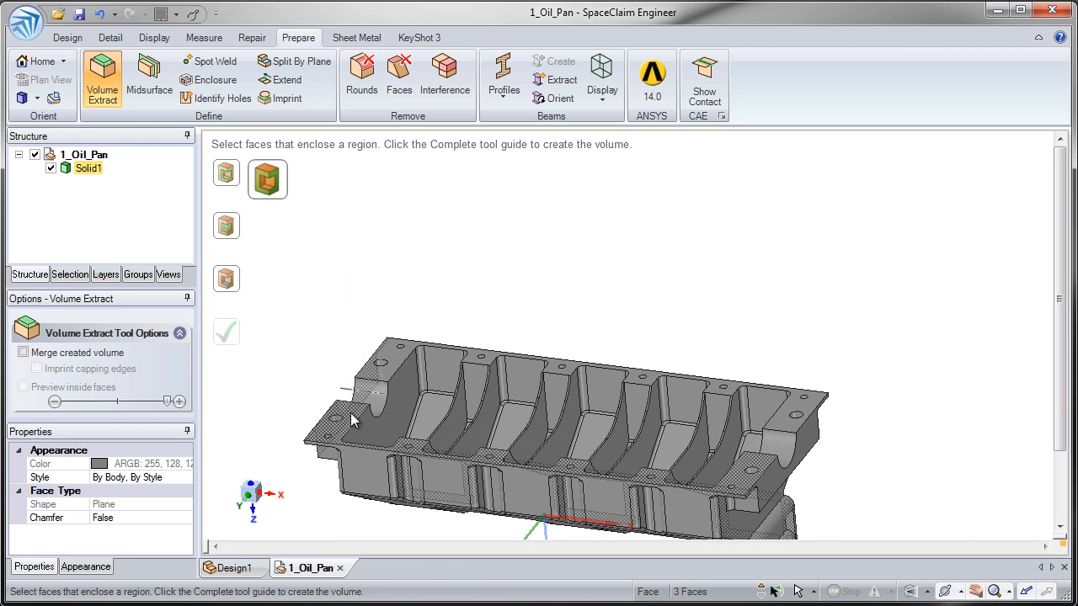
left_click(378, 380, "ctrl")
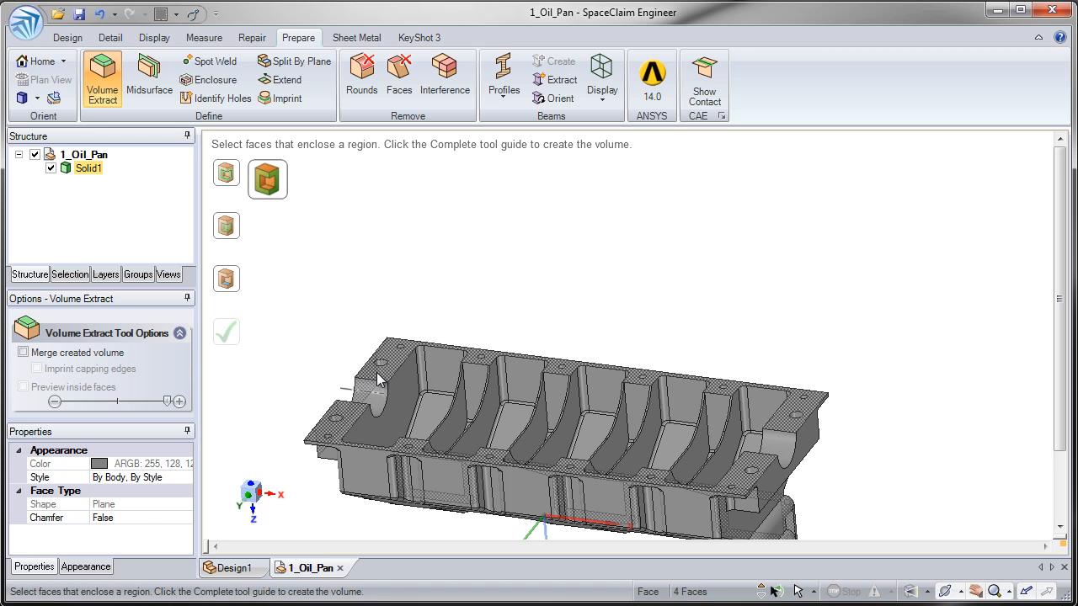
left_click(801, 448, "ctrl")
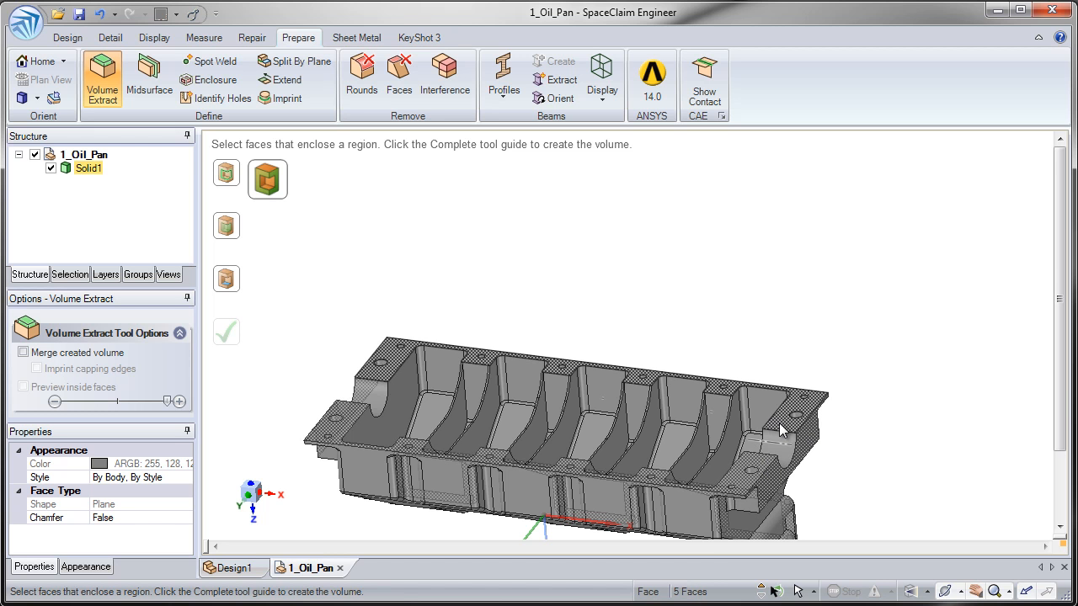
middle_click_drag(762, 459, 525, 500)
middle_click_drag(508, 454, 526, 335)
middle_click_drag(346, 364, 322, 361)
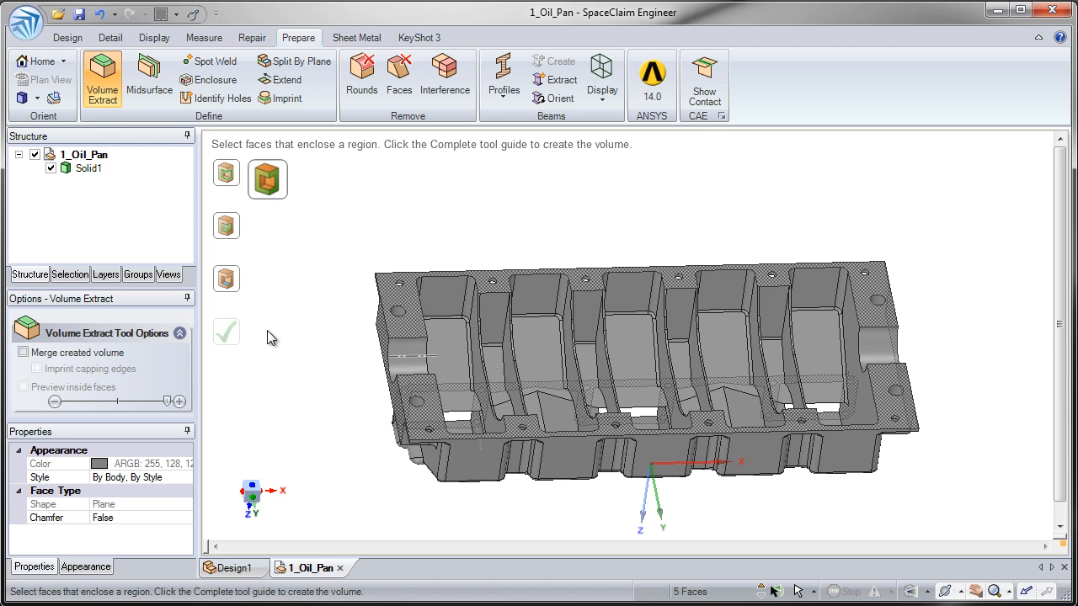
Step: Seed the volume from an inner pocket face, preview the inside faces, and create the Volume body
left_click(234, 286)
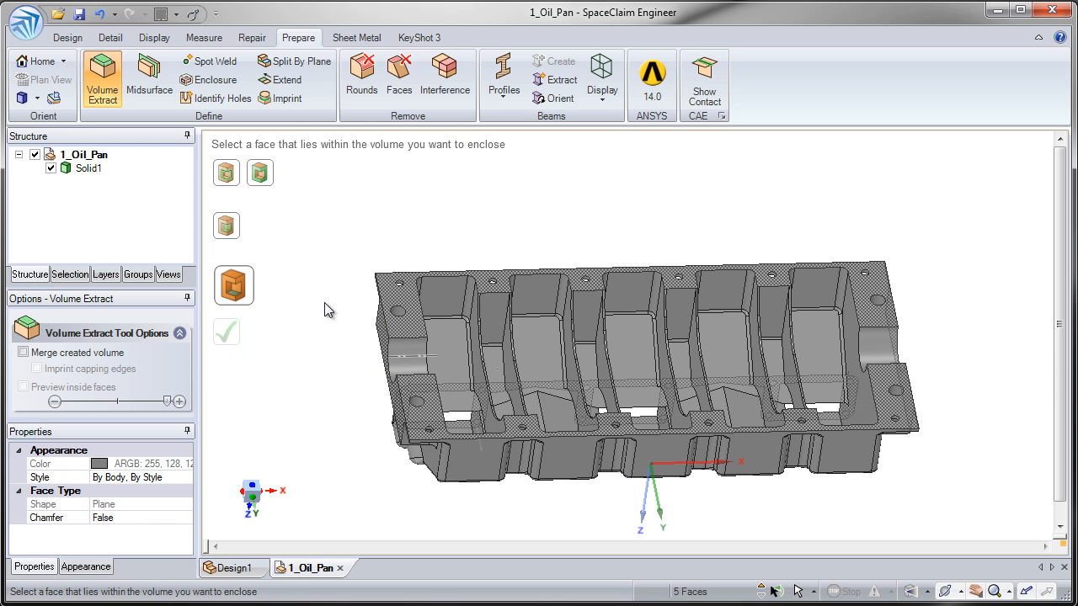
left_click(463, 336)
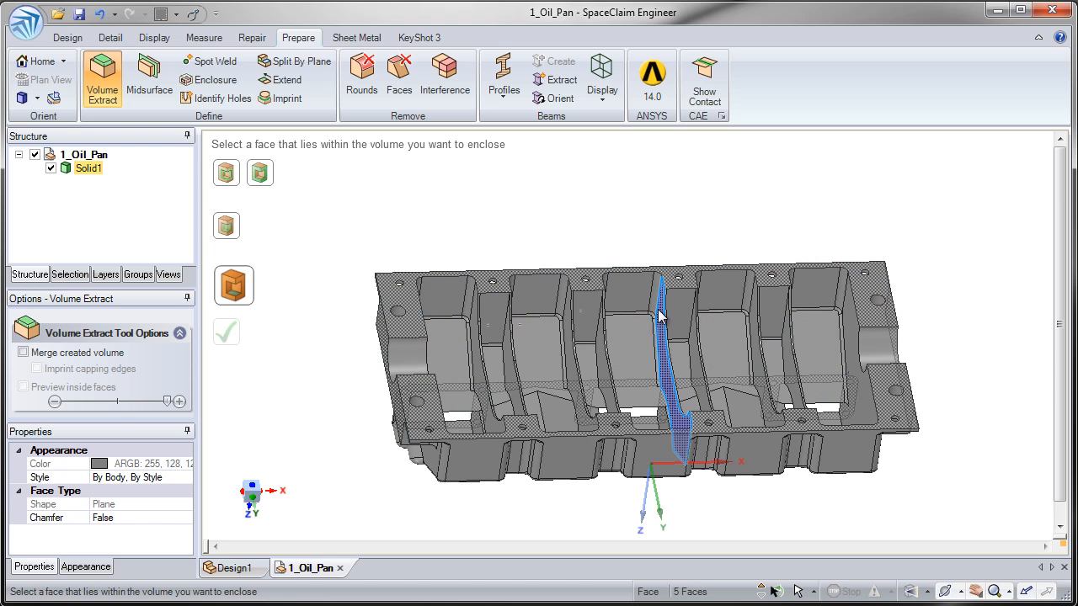
left_click(685, 318)
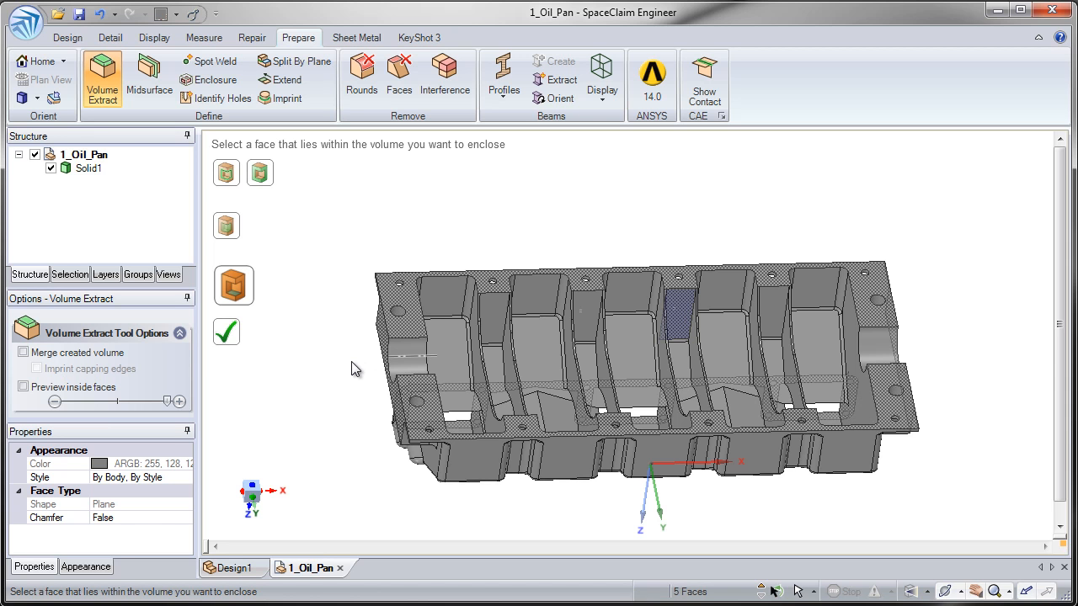
left_click(29, 389)
middle_click_drag(335, 294, 328, 317)
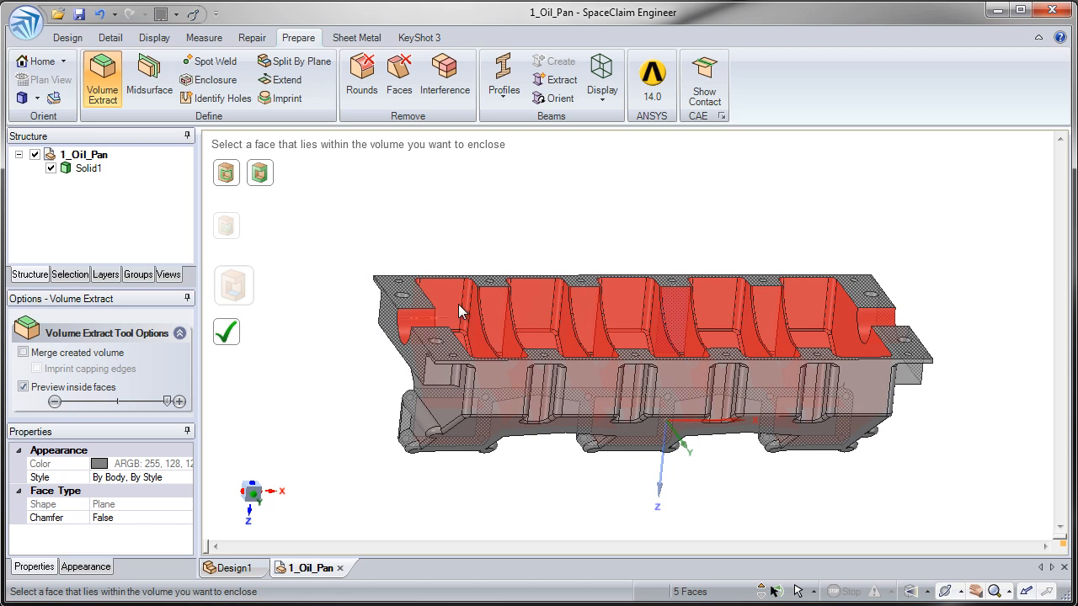
left_click(234, 345)
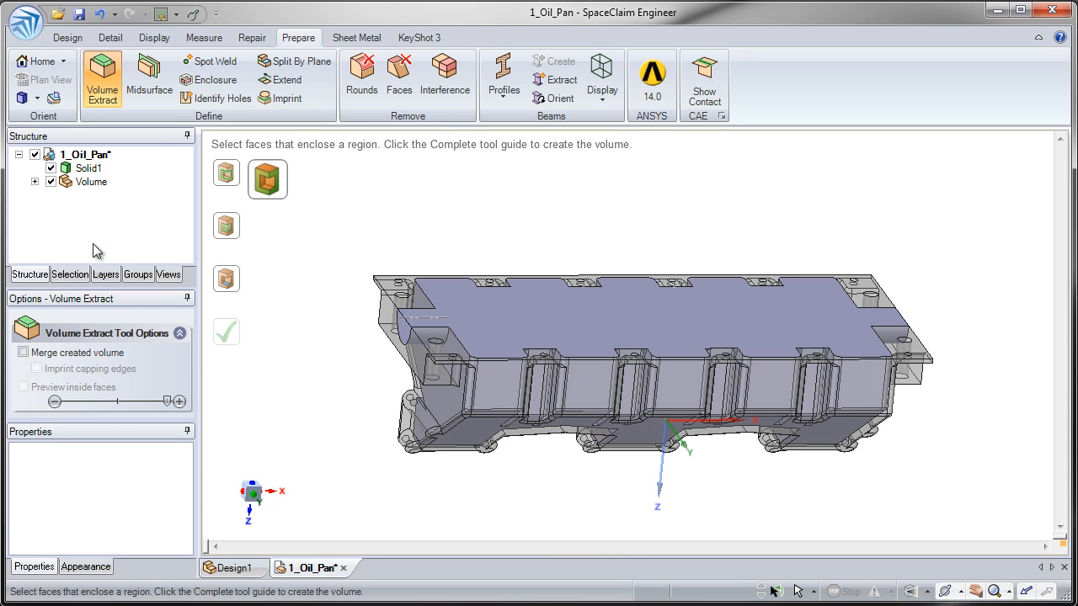
Step: Expand the Volume in the Structure tree, restore Solid1 to opaque, and uncheck Solid1 to hide it
left_click(34, 182)
left_click(95, 196)
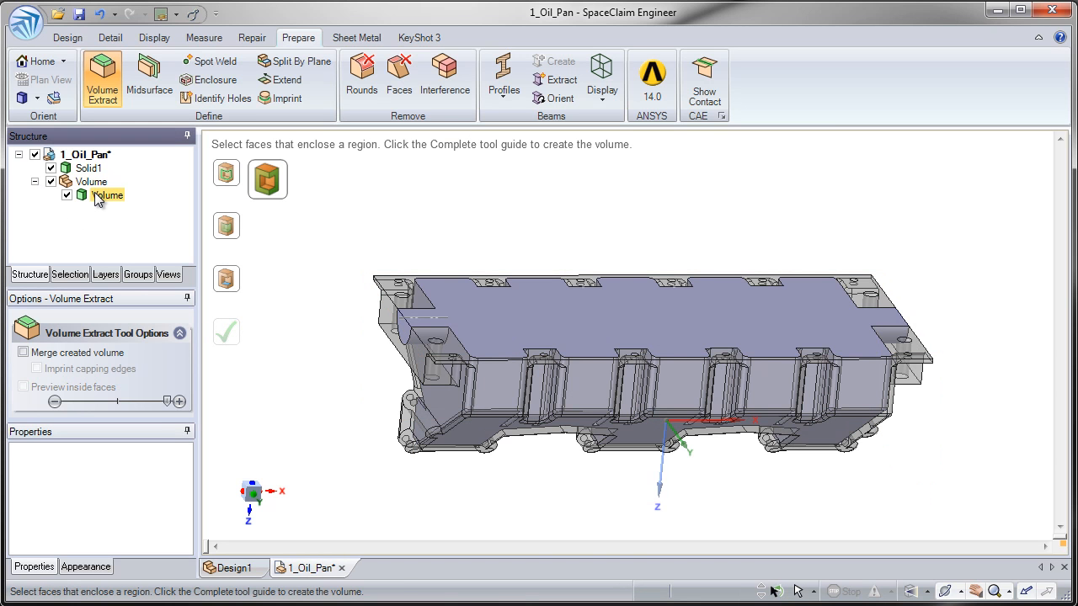
left_click(88, 167)
scroll(368, 438, "up", 5)
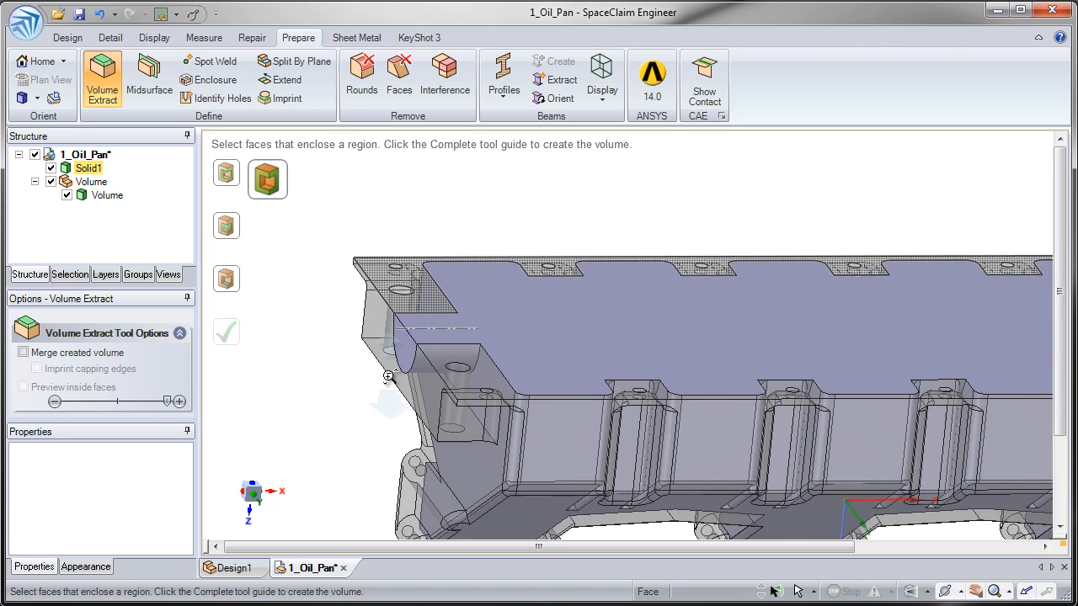
scroll(368, 439, "up", 3)
left_click(307, 358)
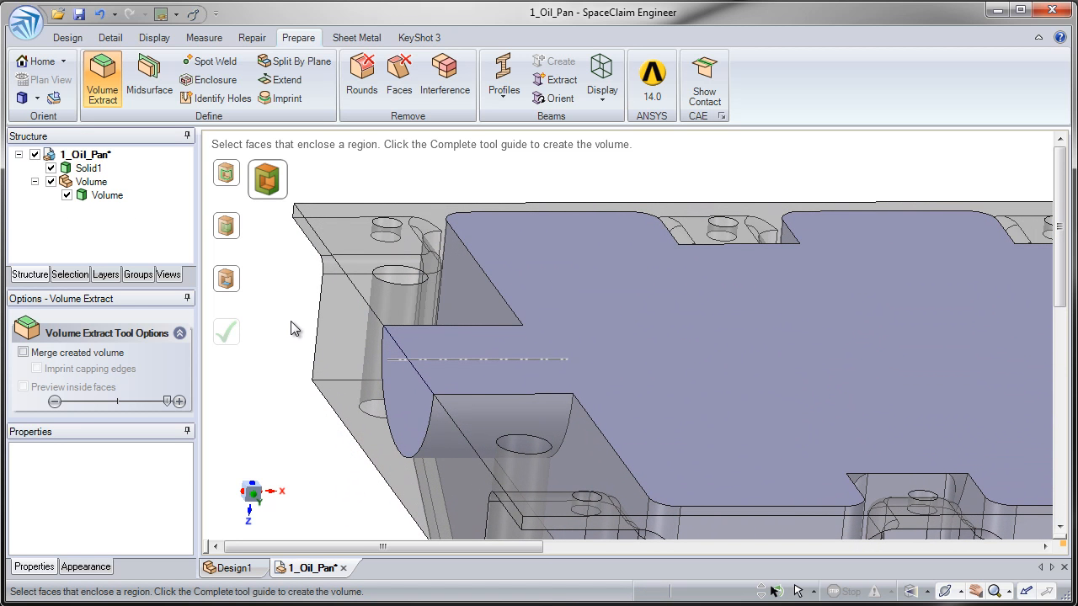
mouse_move(272, 293)
middle_mouse_down()
mouse_move(272, 280)
mouse_move(284, 298)
middle_mouse_up()
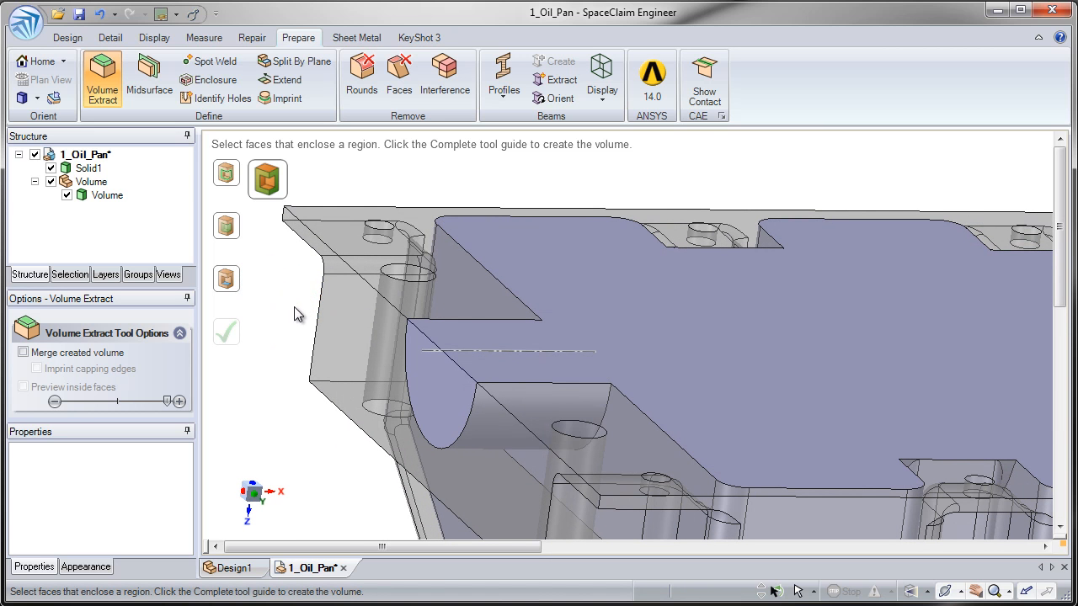
left_click(279, 308)
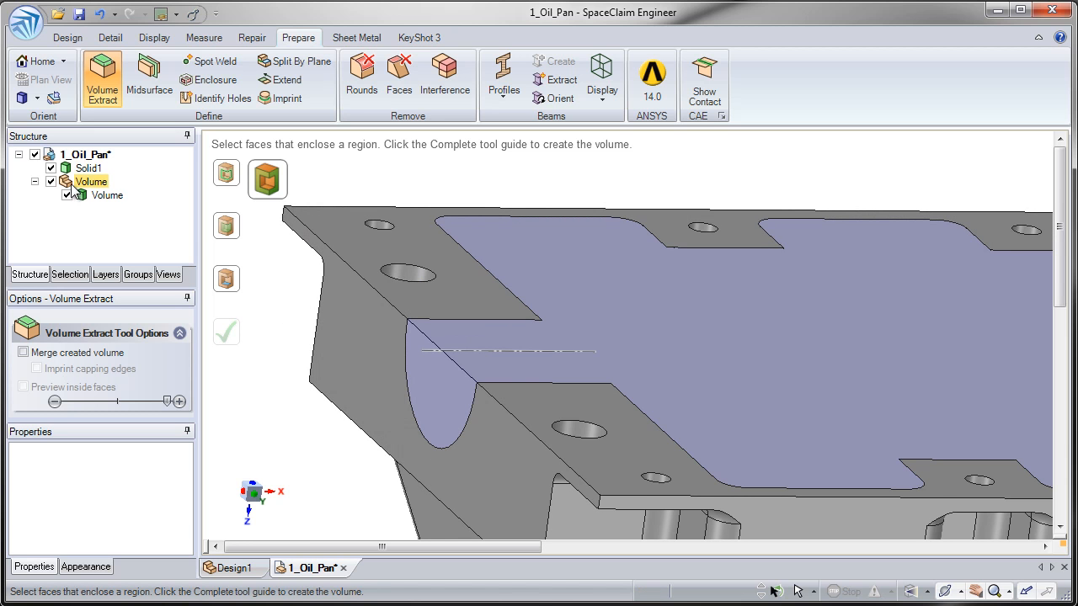
left_click(50, 168)
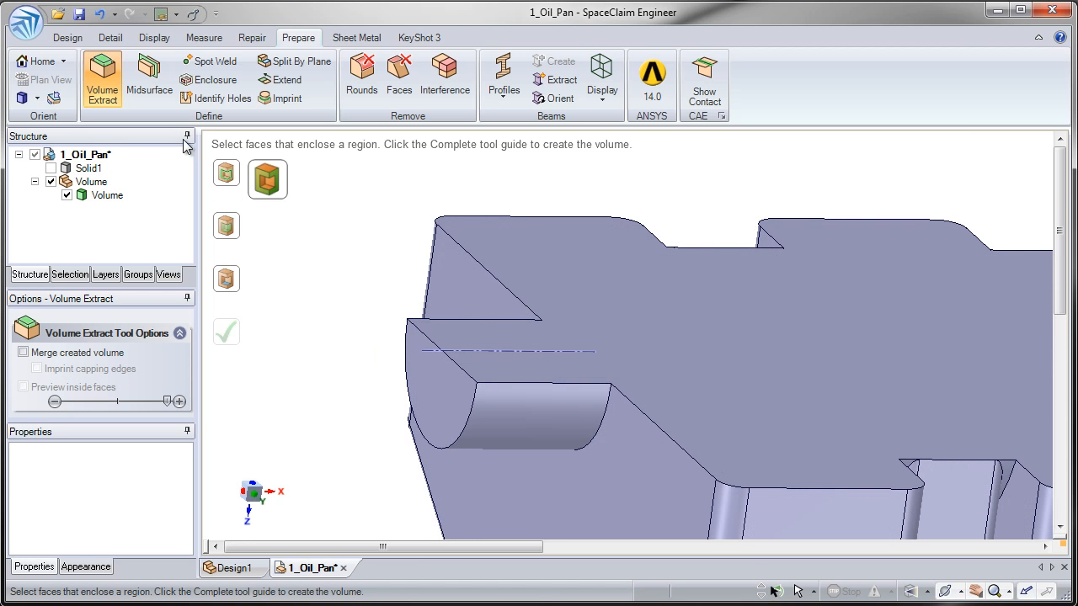
left_click(67, 39)
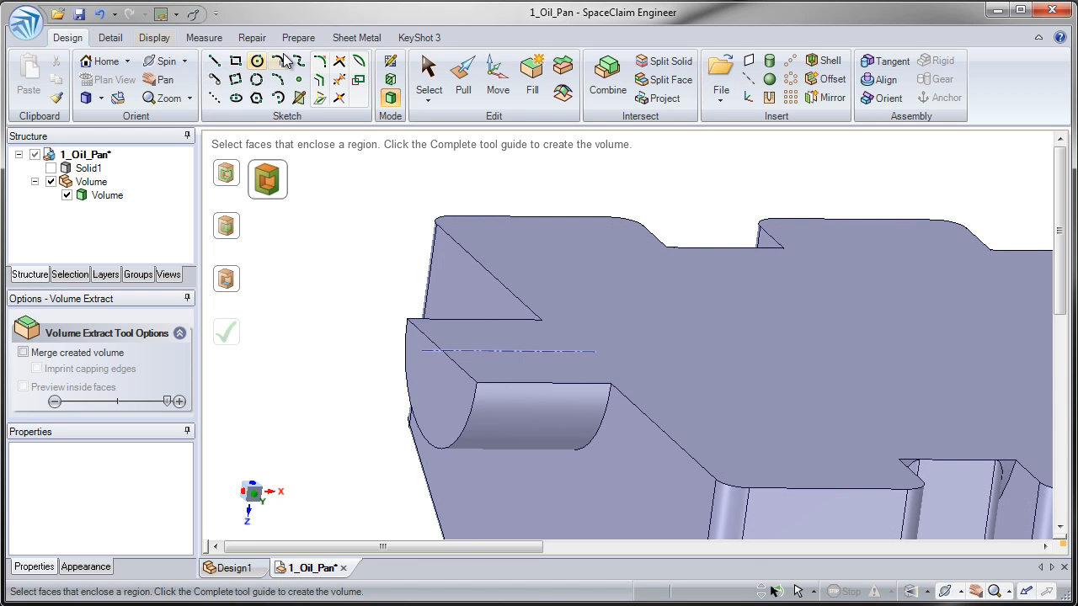
Step: Pull the Volume's cylindrical end face outward to lengthen it
left_click(461, 84)
left_click(412, 371)
left_click_drag(412, 370, 370, 360)
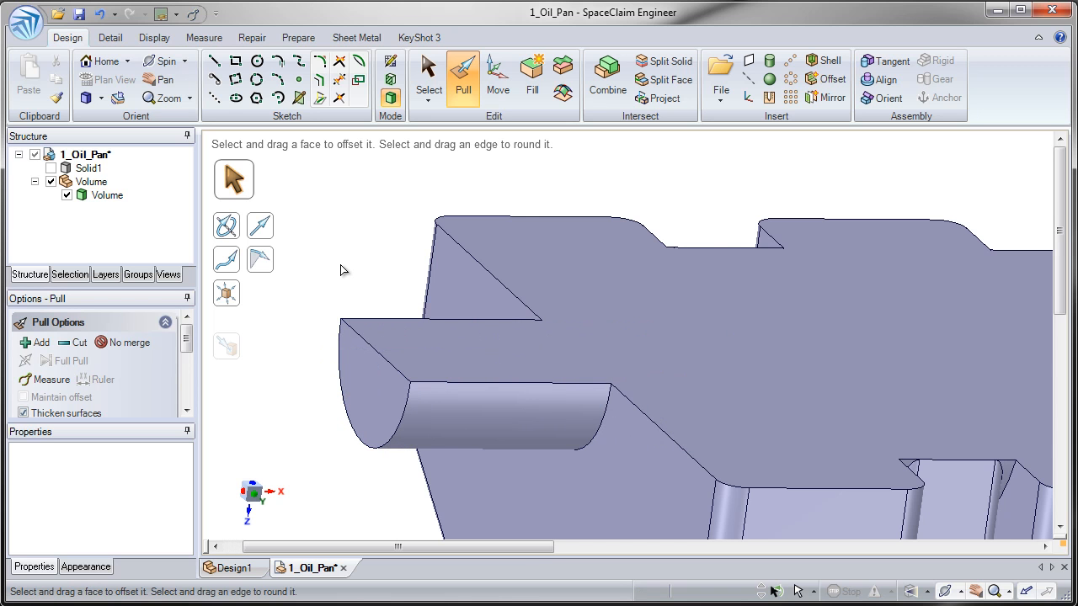
Step: Show Solid1, hide the Volume, and pull two inner pocket walls by 0.5 in
left_click(50, 168)
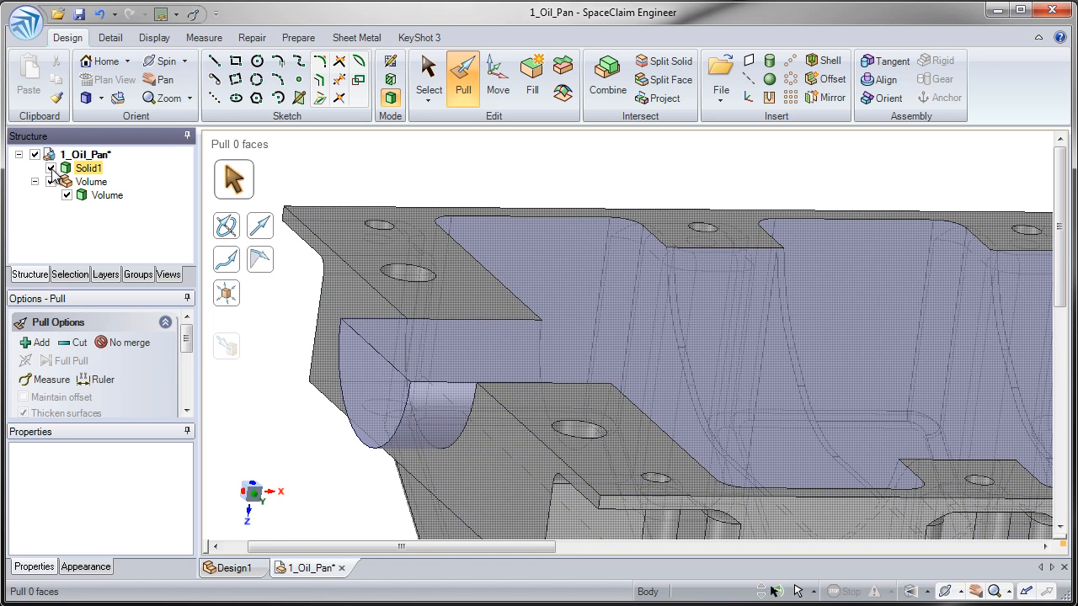
left_click(51, 182)
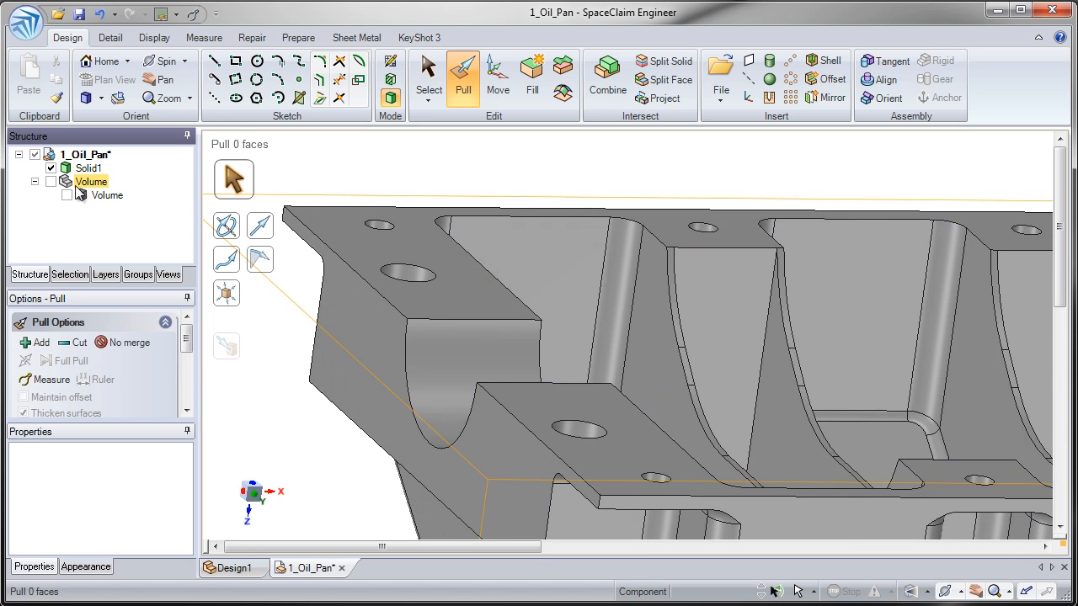
left_click(573, 240)
middle_click_drag(573, 240, 430, 242)
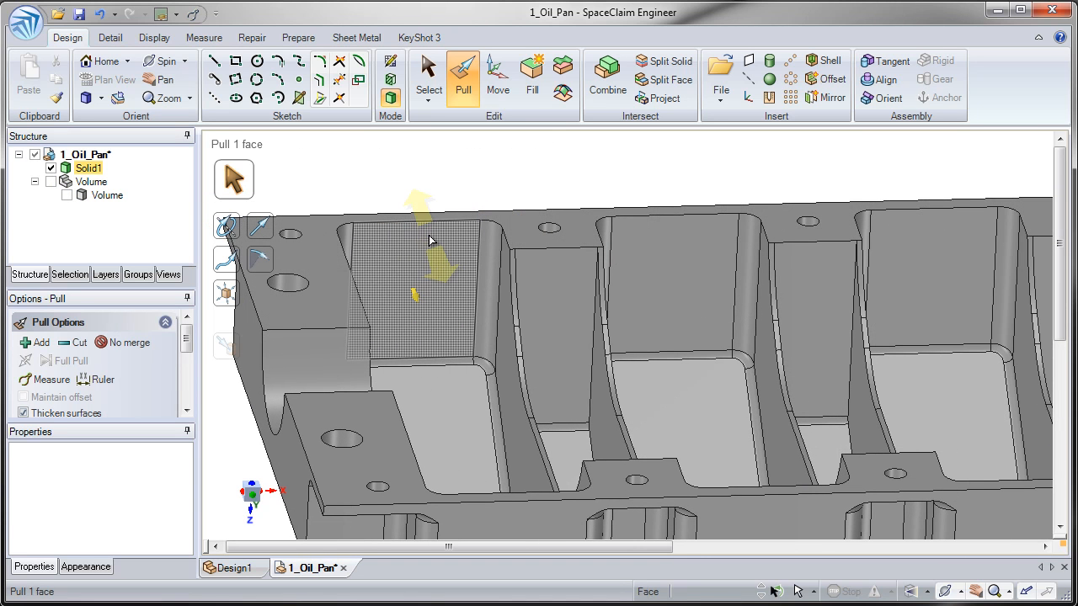
left_click(645, 242, "ctrl")
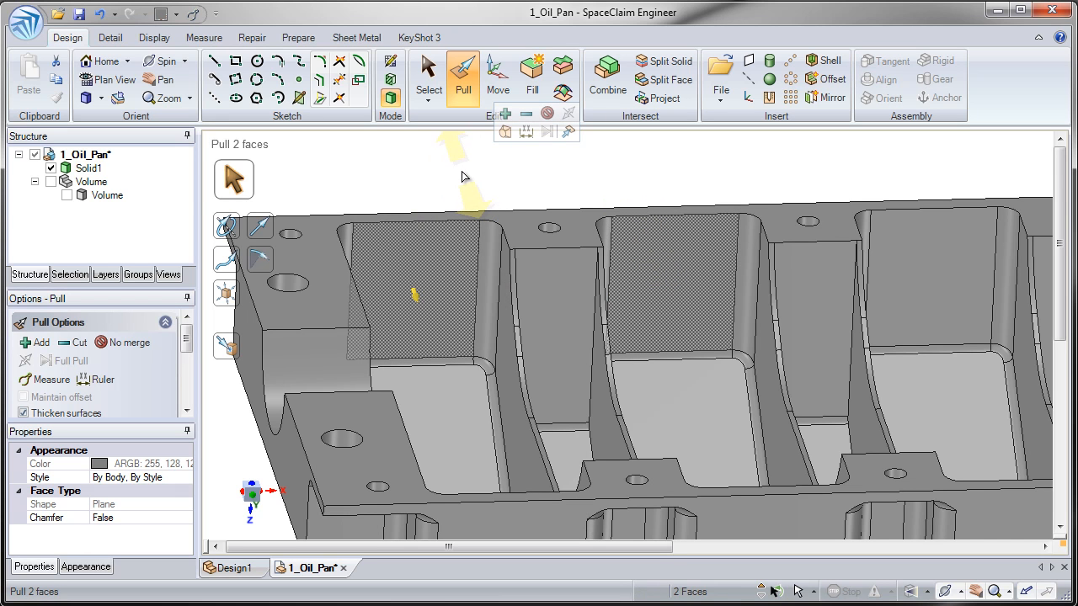
left_click_drag(462, 182, 465, 187)
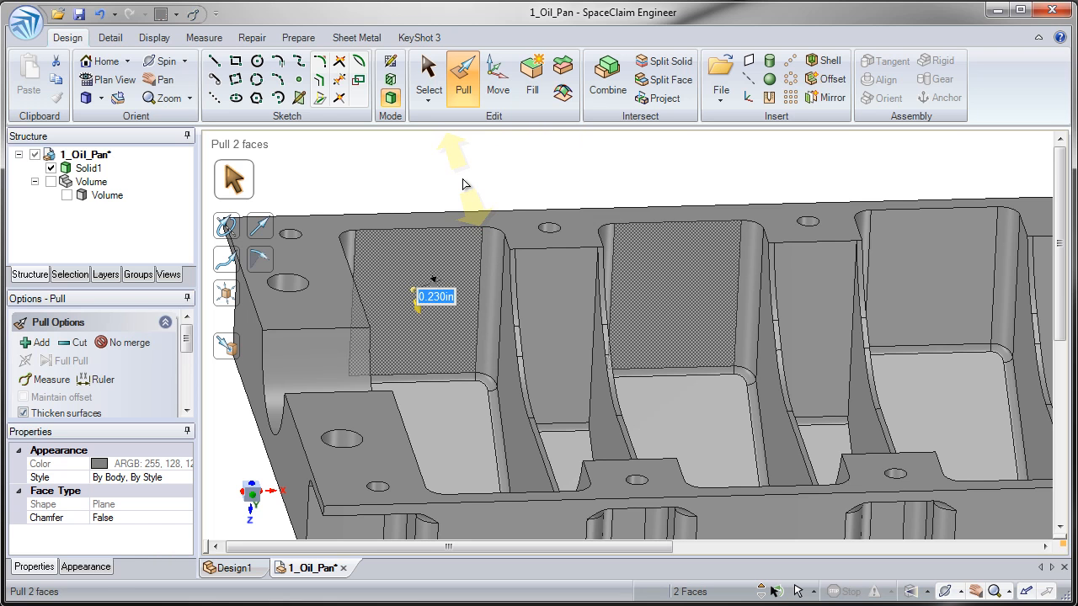
type(".5")
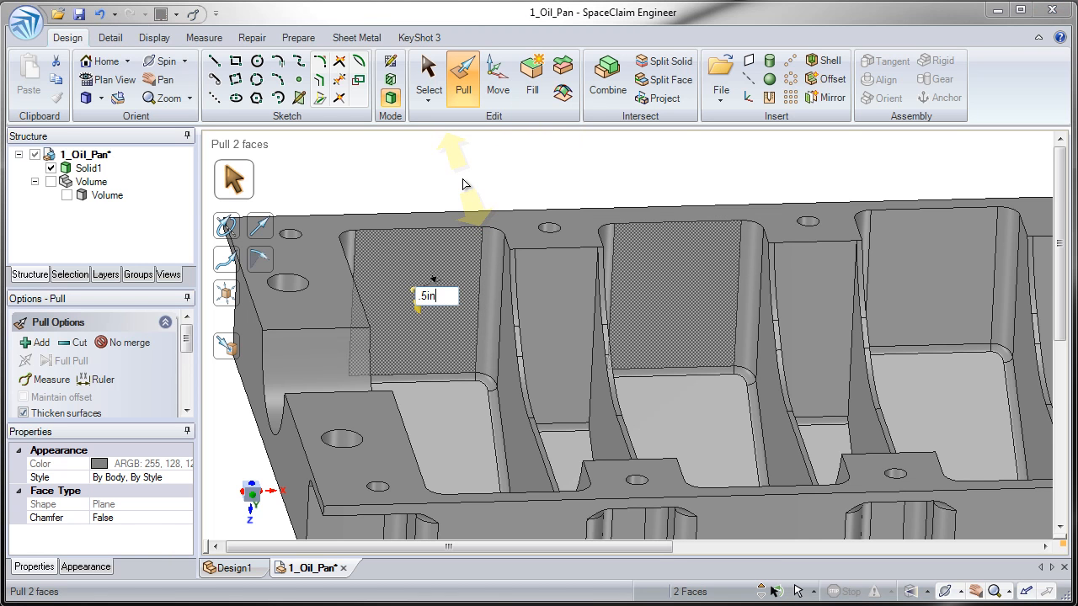
key("ctrl+z")
left_click(466, 183)
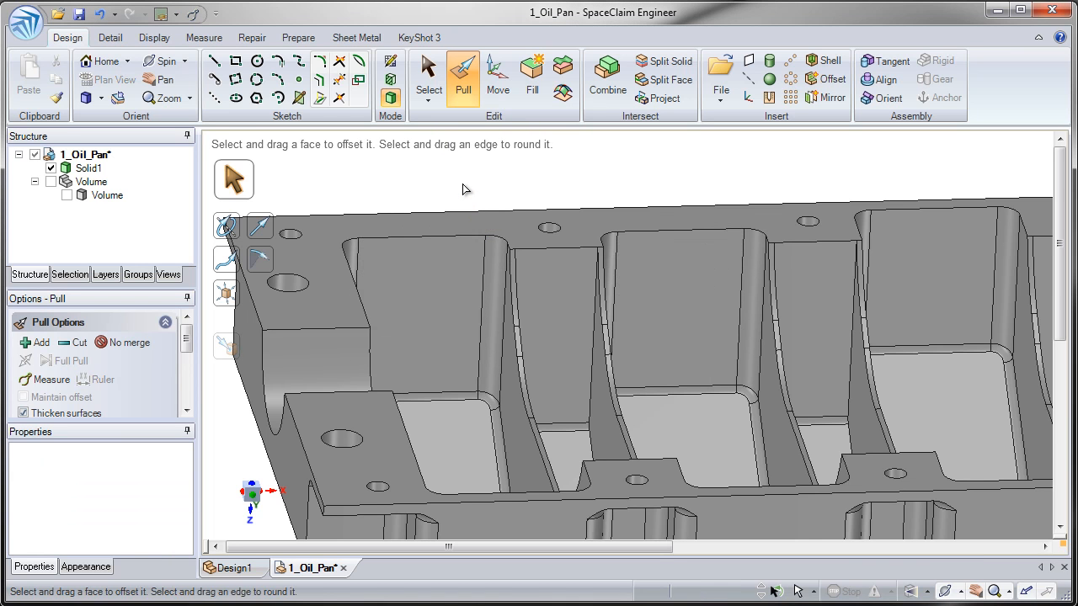
mouse_move(466, 241)
middle_mouse_down()
mouse_move(433, 254)
mouse_move(459, 246)
middle_mouse_up()
Step: Show the Volume again and apply Update Volume Body so it fits the modified pan walls
left_click(51, 182)
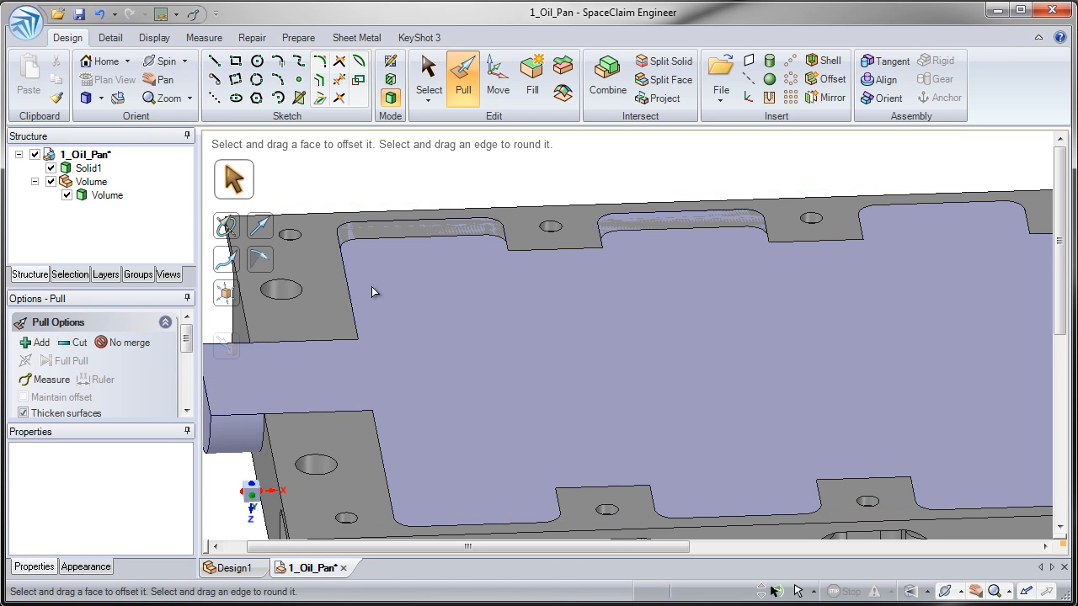
scroll(436, 299, "down", 3, "ctrl")
left_click(713, 273)
left_click(358, 210)
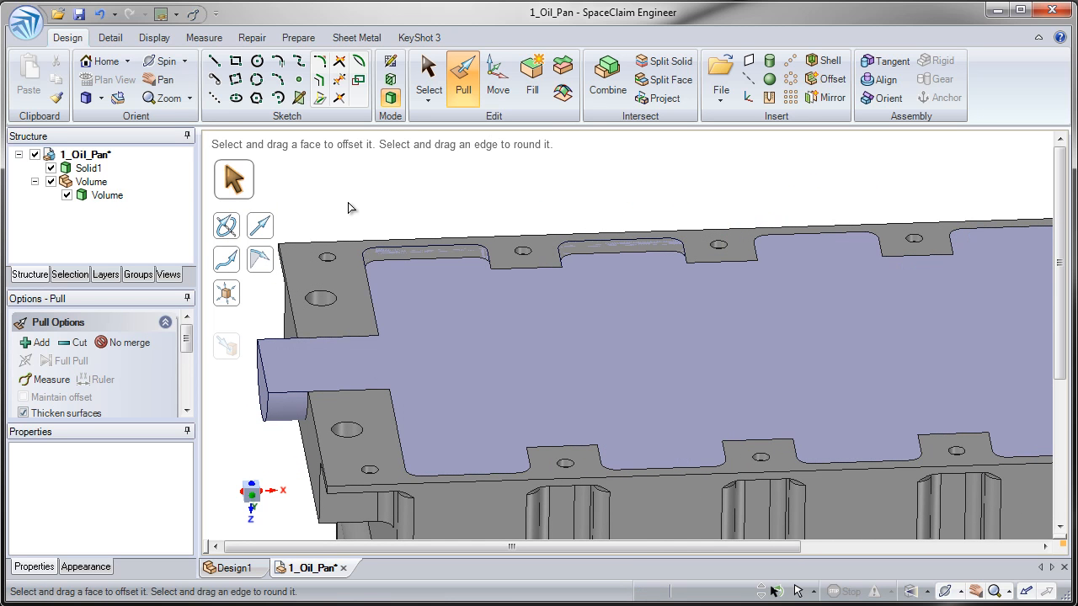
right_click(107, 196)
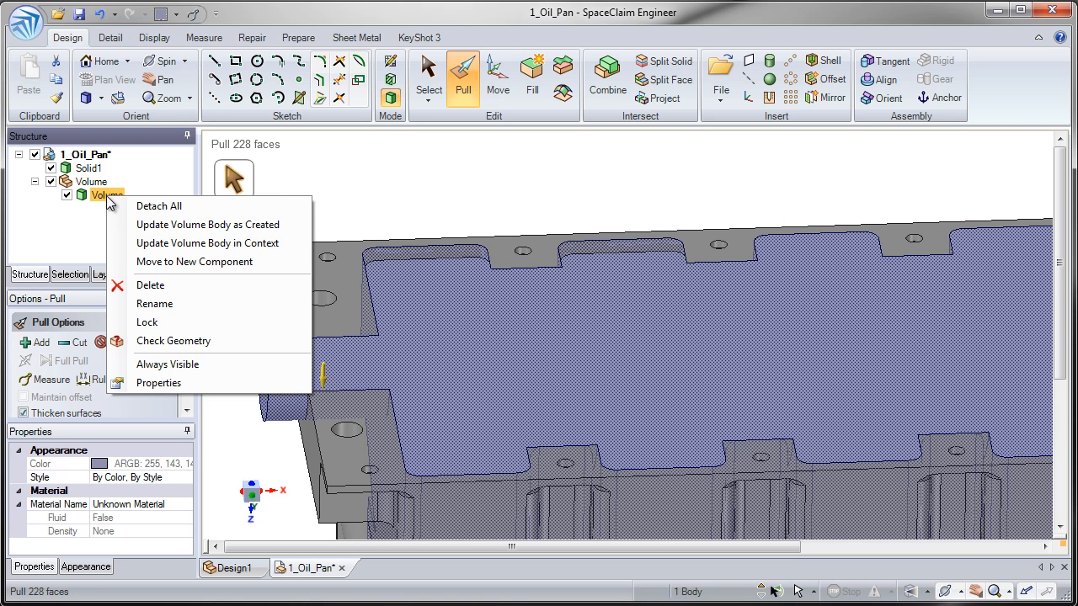
left_click(193, 232)
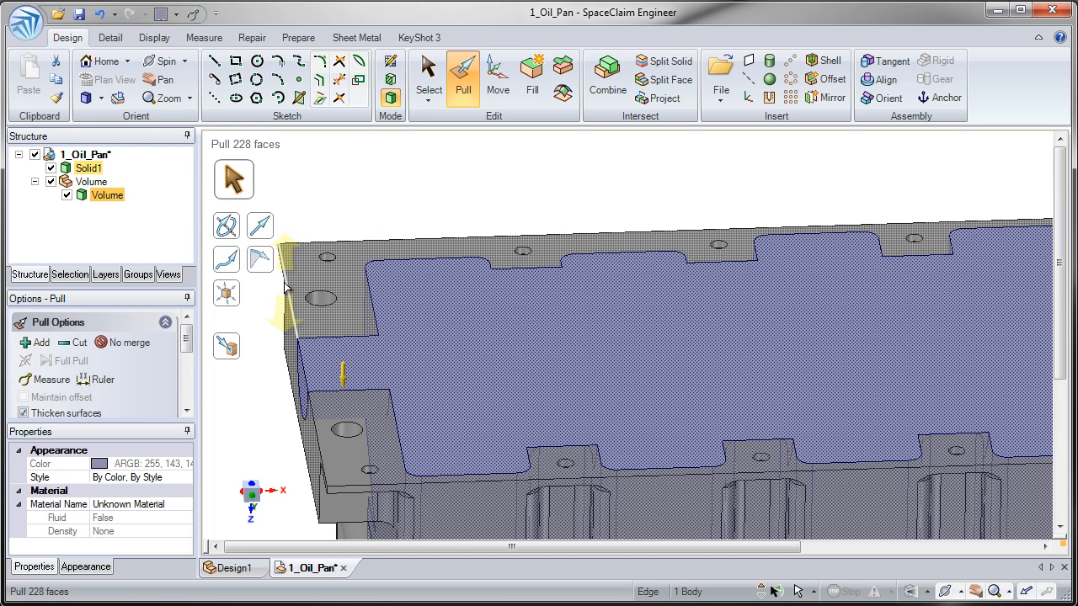
middle_click_drag(275, 344, 281, 337)
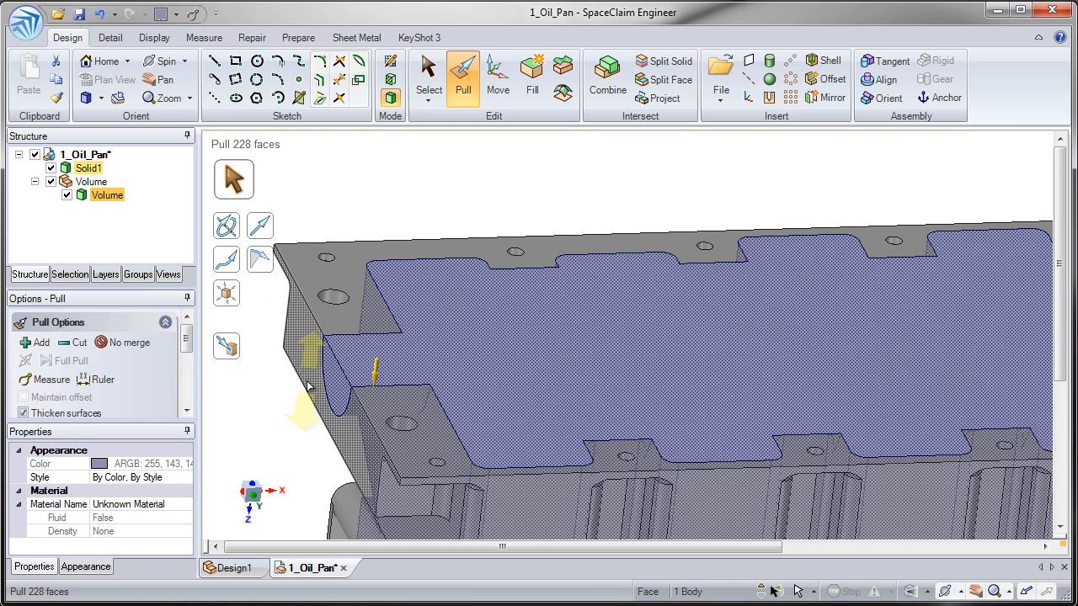
left_click(283, 419)
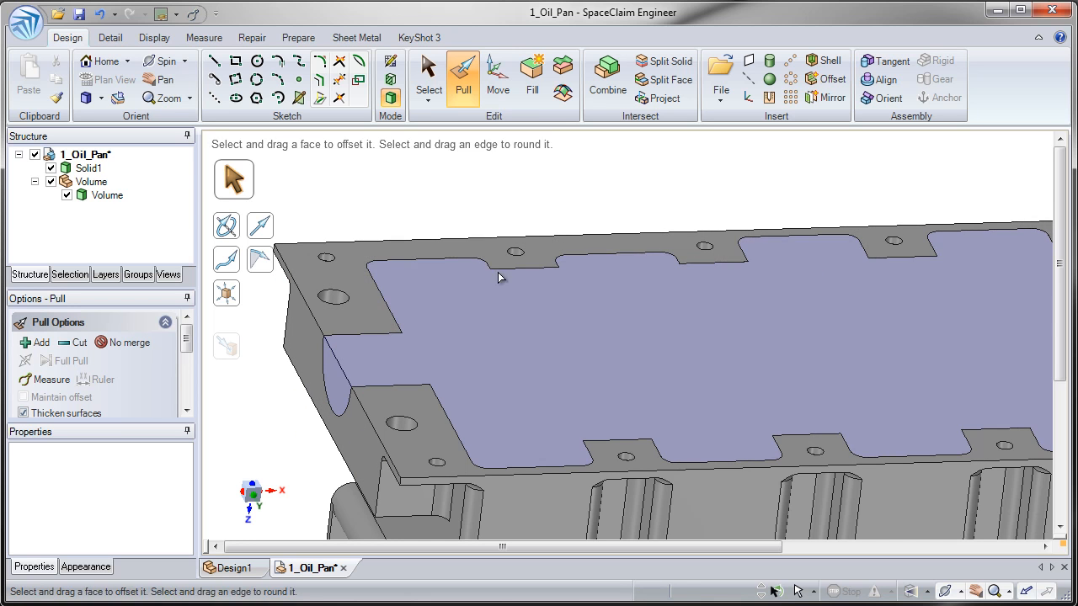
Step: Inspect the pan's top and end faces, then open 2_Arcjet.scdoc from the 3C_Volume_Extract folder
left_click(481, 337)
left_click(421, 188)
left_click(414, 281)
middle_click_drag(410, 279, 482, 359)
left_click(483, 359)
left_click(414, 368)
middle_click_drag(413, 368, 316, 354)
left_click(59, 15)
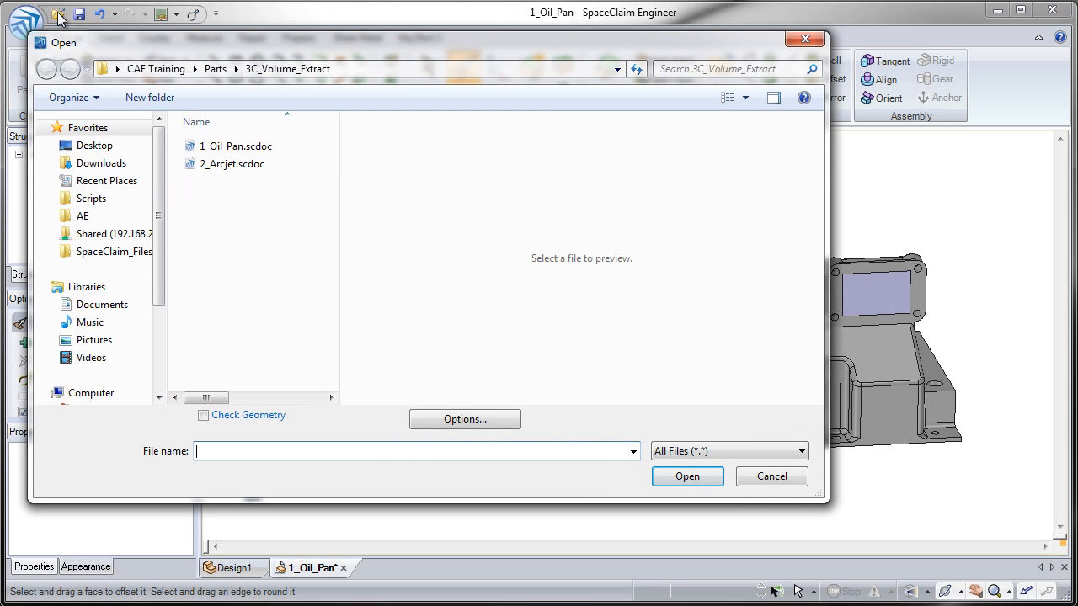
double_click(241, 167)
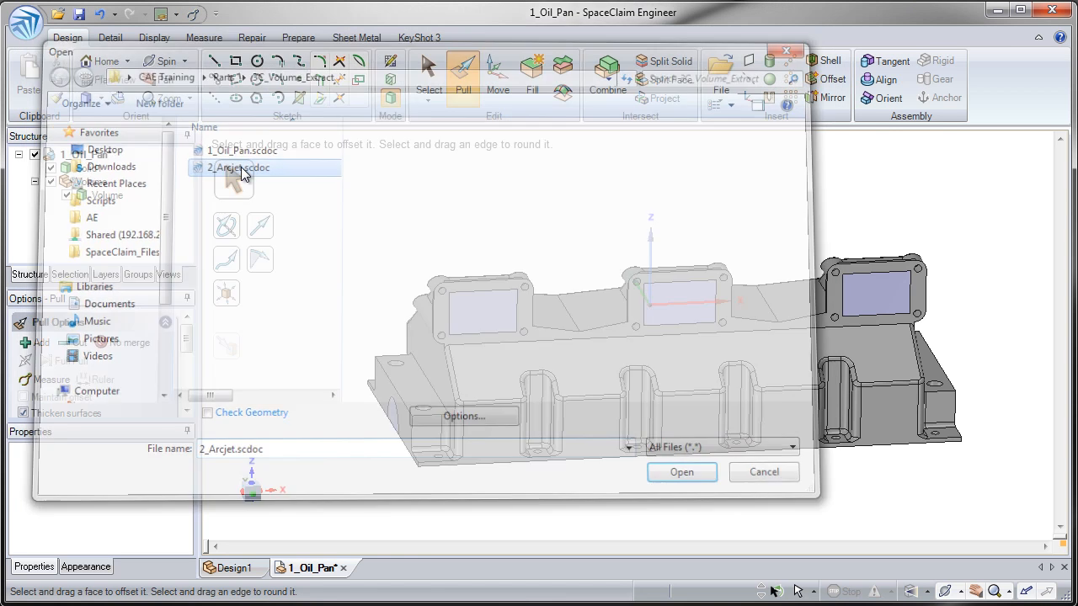
Step: Orbit the arcjet to a top-down view of the nozzle and select its central axis
mouse_move(186, 172)
left_mouse_down()
mouse_move(185, 244)
mouse_move(187, 172)
left_mouse_up()
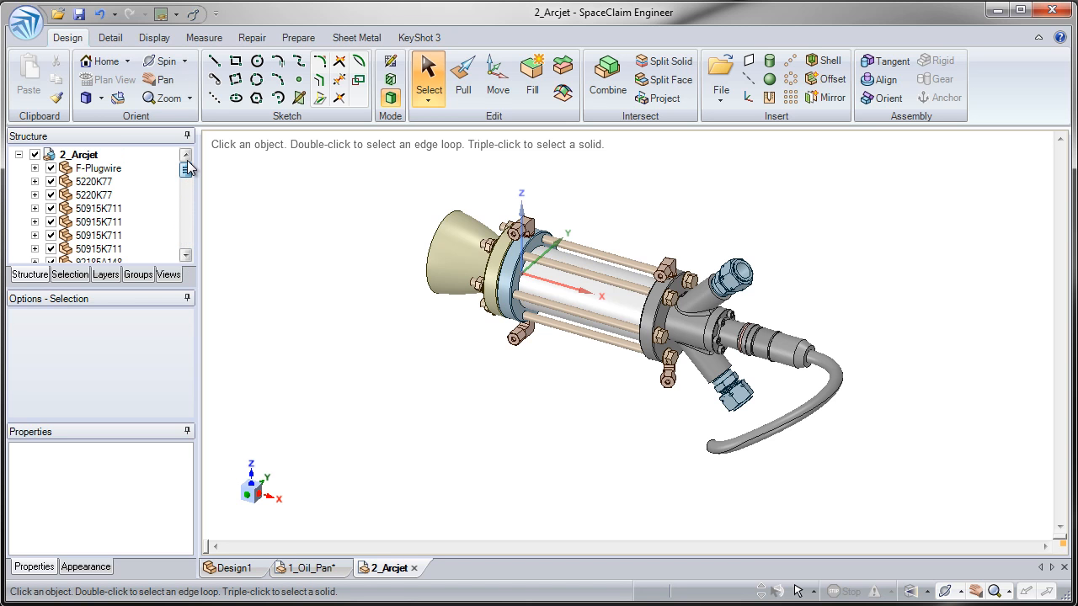
middle_click_drag(372, 285, 526, 300)
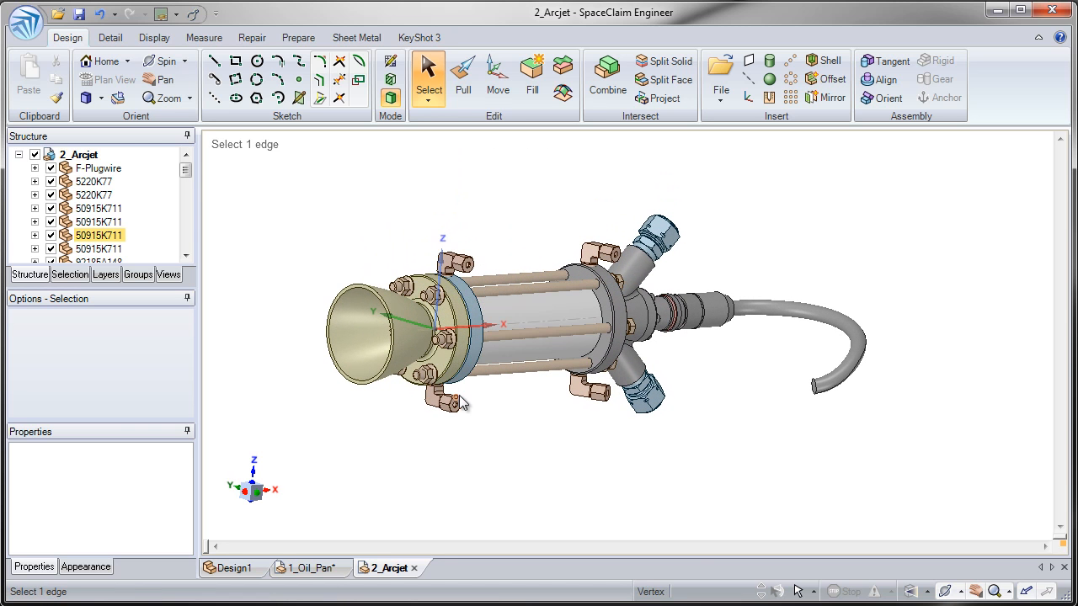
middle_click_drag(579, 364, 557, 357)
middle_click_drag(377, 319, 443, 295)
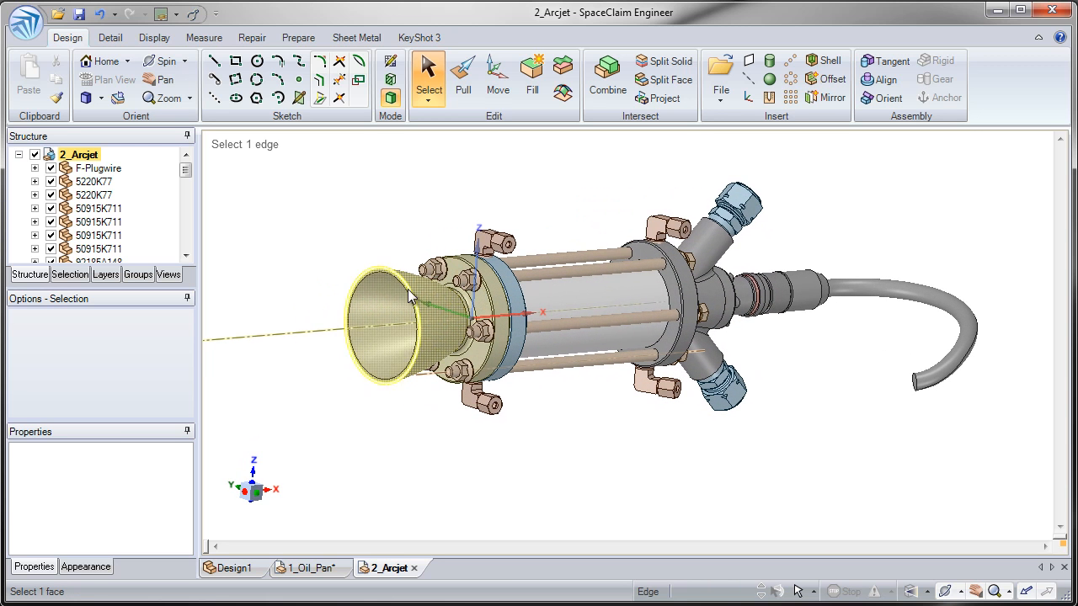
left_click(436, 303)
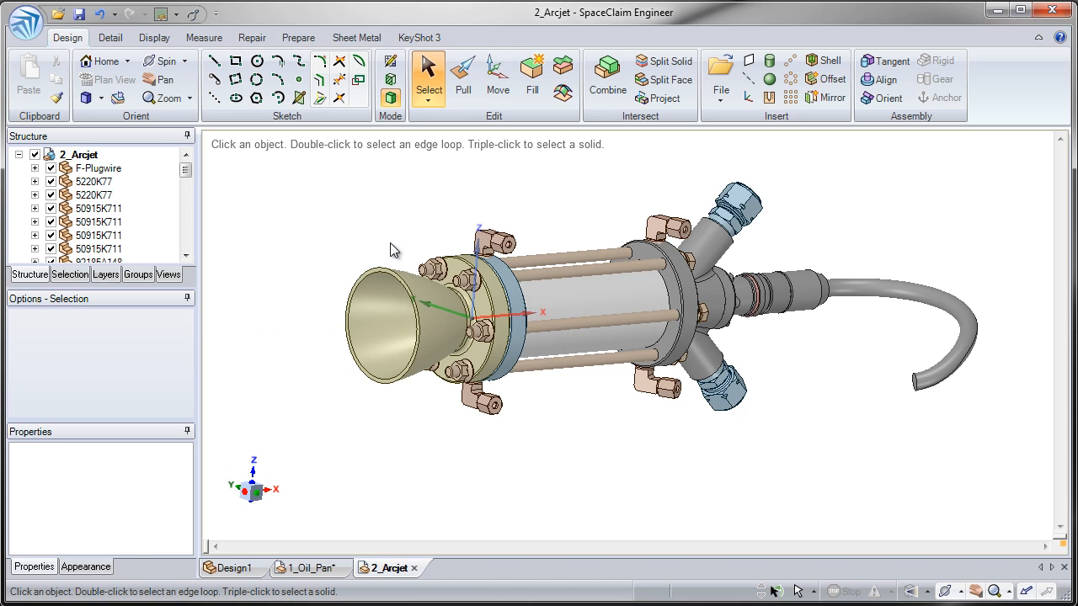
left_click(387, 319)
left_click(316, 333)
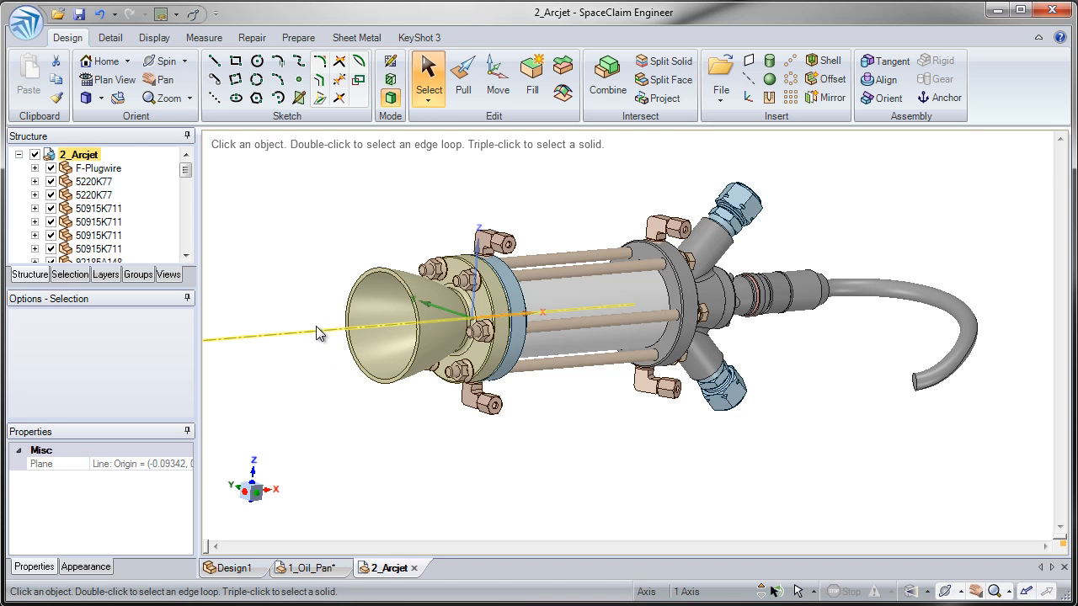
Step: Section the arcjet and try Fade Scene Under Grid with clipping switched off
left_click(390, 84)
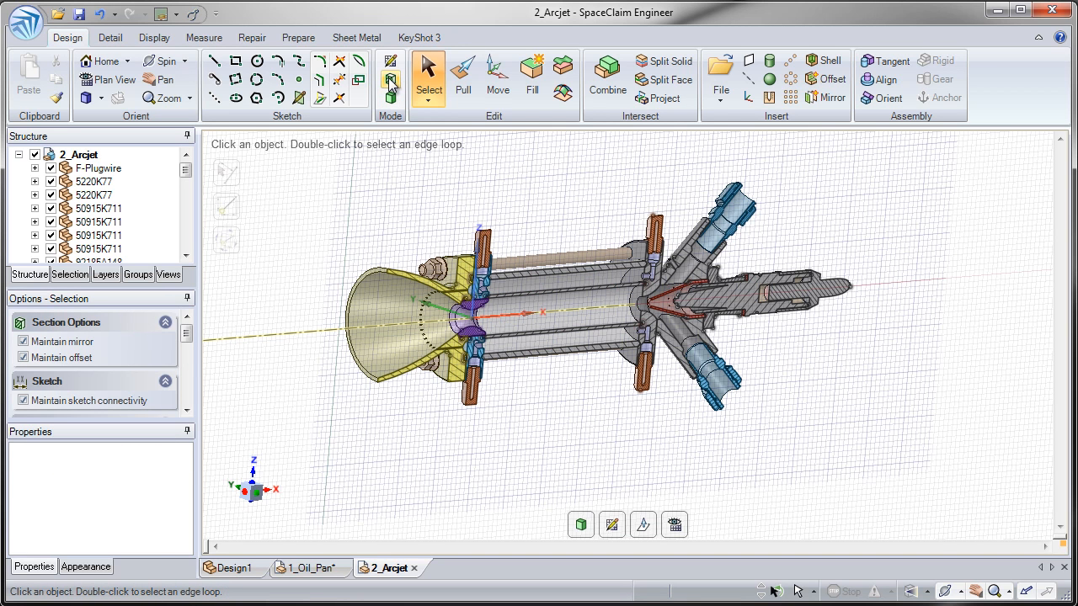
left_click(155, 39)
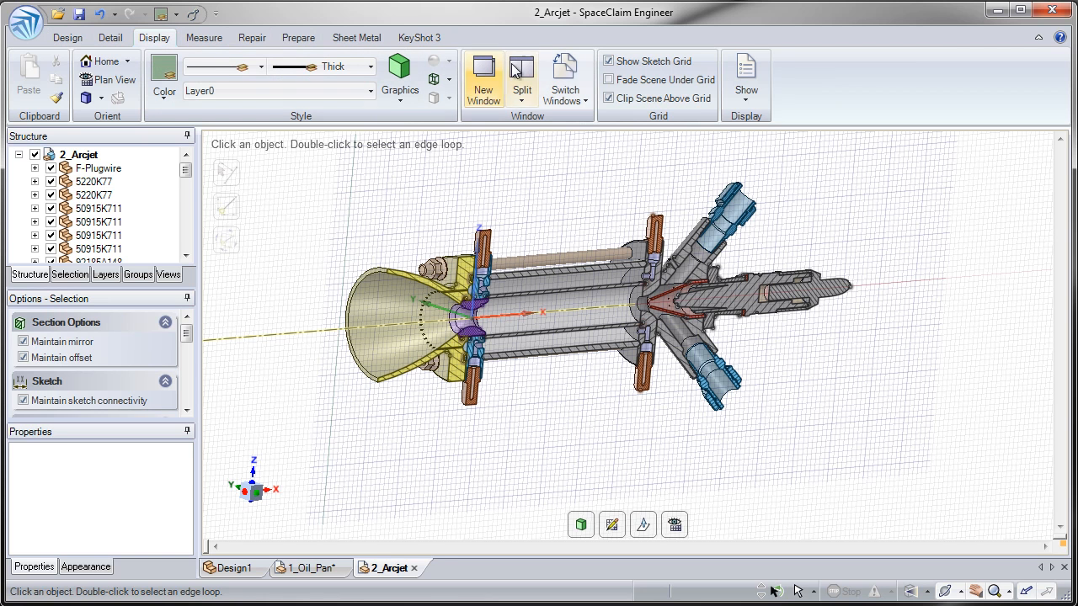
left_click(609, 80)
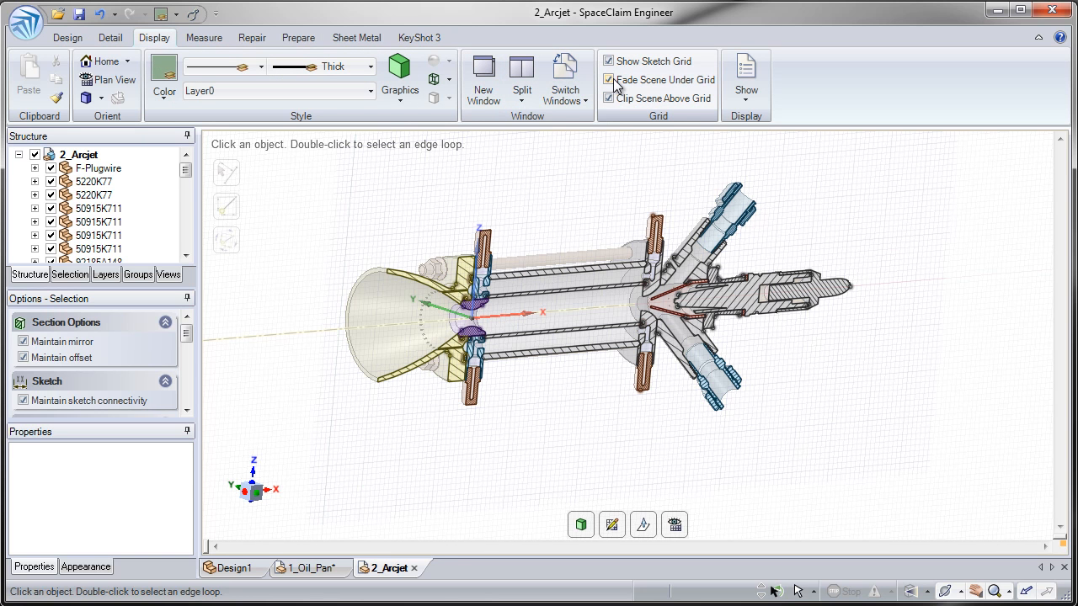
left_click(609, 99)
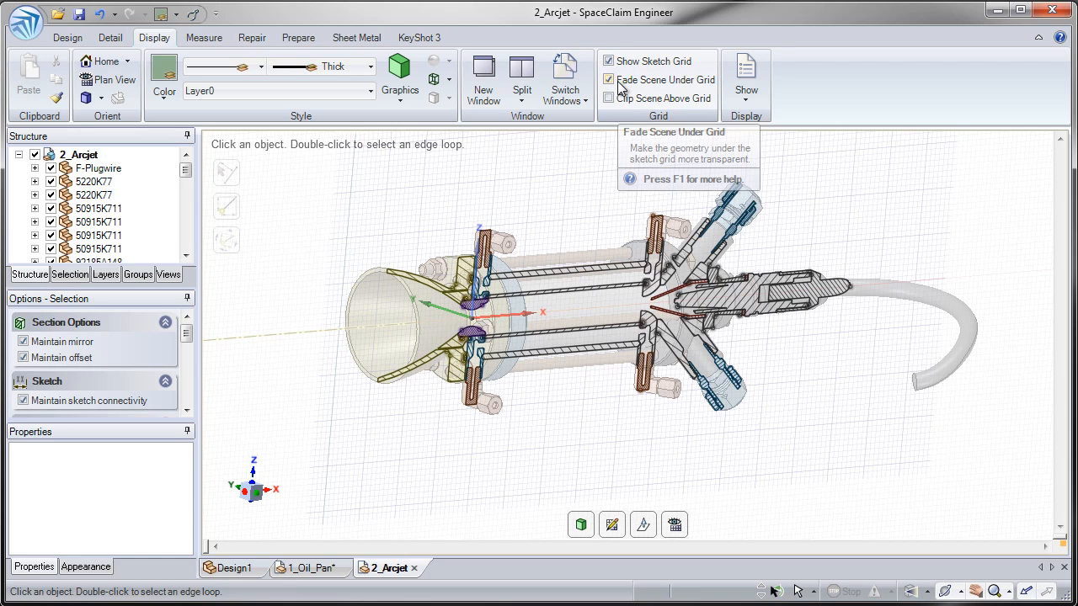
left_click(621, 86)
left_click(619, 82)
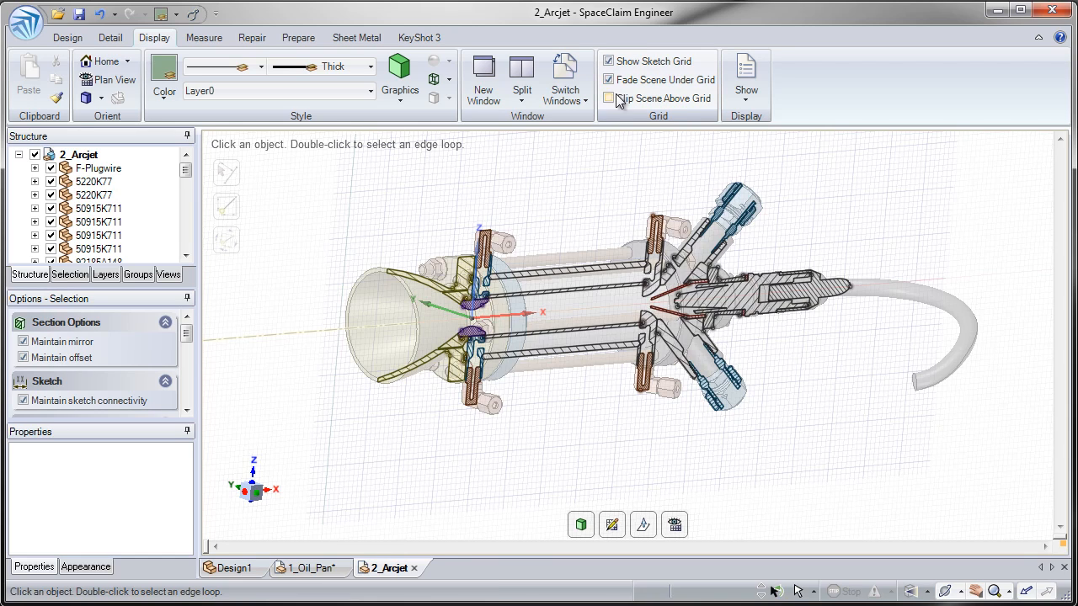
middle_click_drag(572, 168, 607, 160)
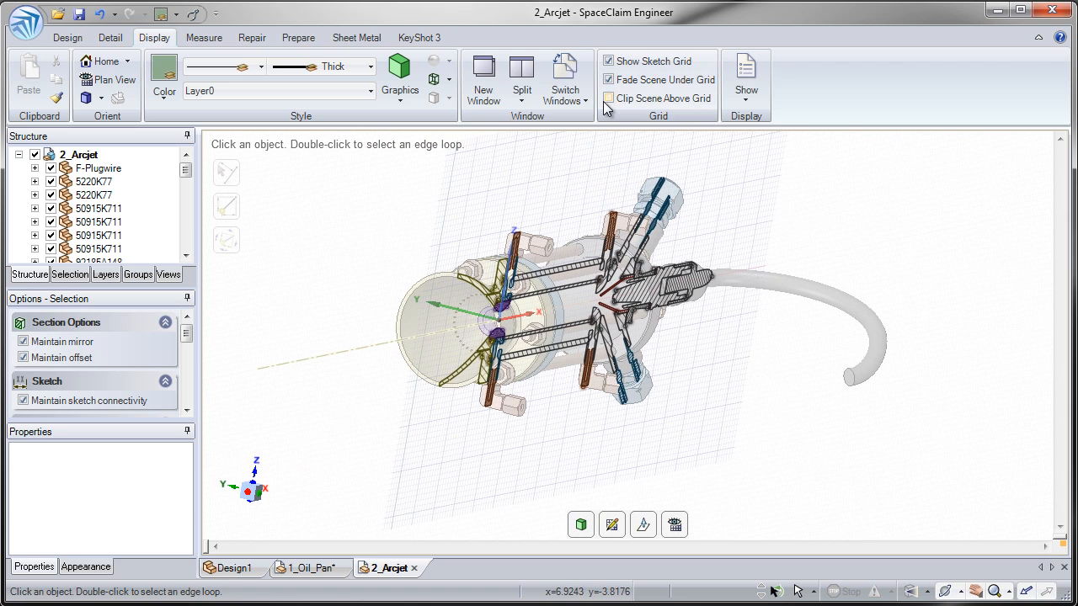
Step: Leave Clip Scene Above Grid on and fading off, then view the section in Plan View
left_click(608, 98)
left_click(608, 98)
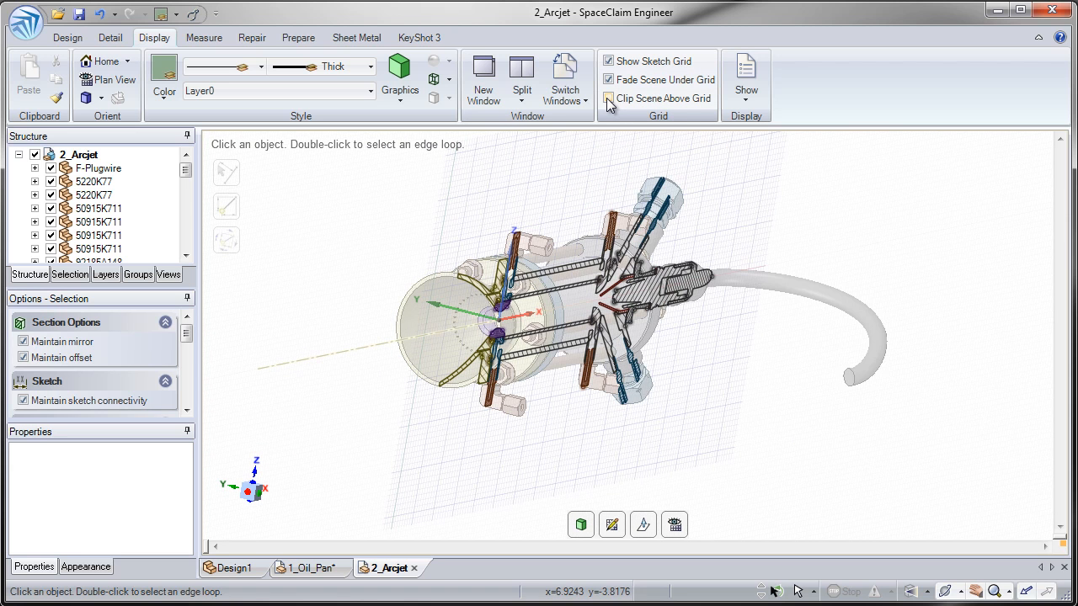
left_click(608, 99)
left_click(608, 99)
left_click(607, 98)
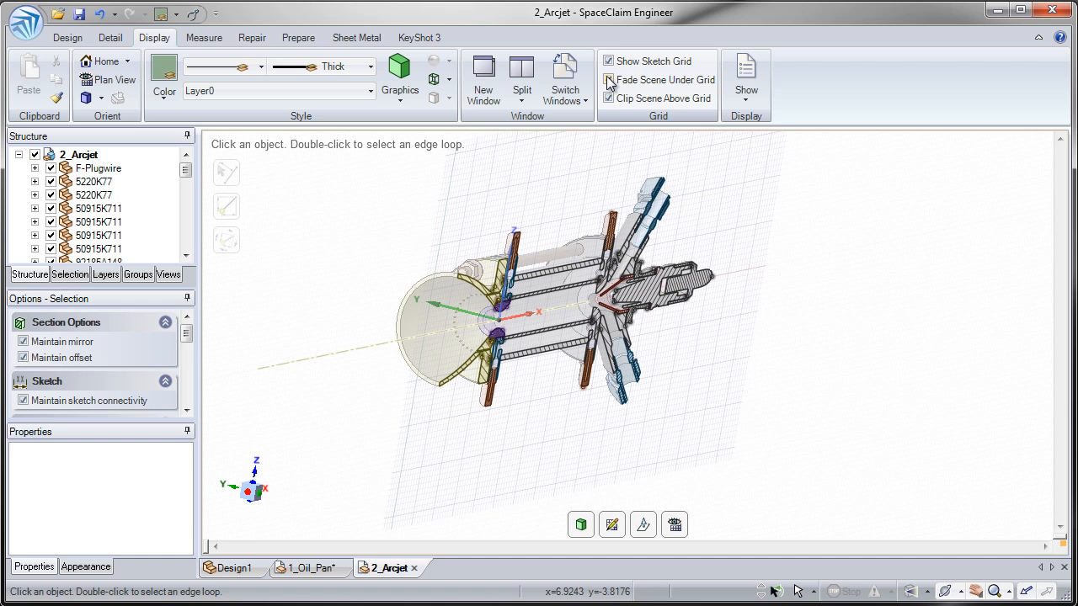
left_click(609, 80)
left_click(608, 80)
left_click(609, 80)
left_click(609, 80)
left_click(608, 80)
middle_click_drag(540, 233, 527, 223)
key("v")
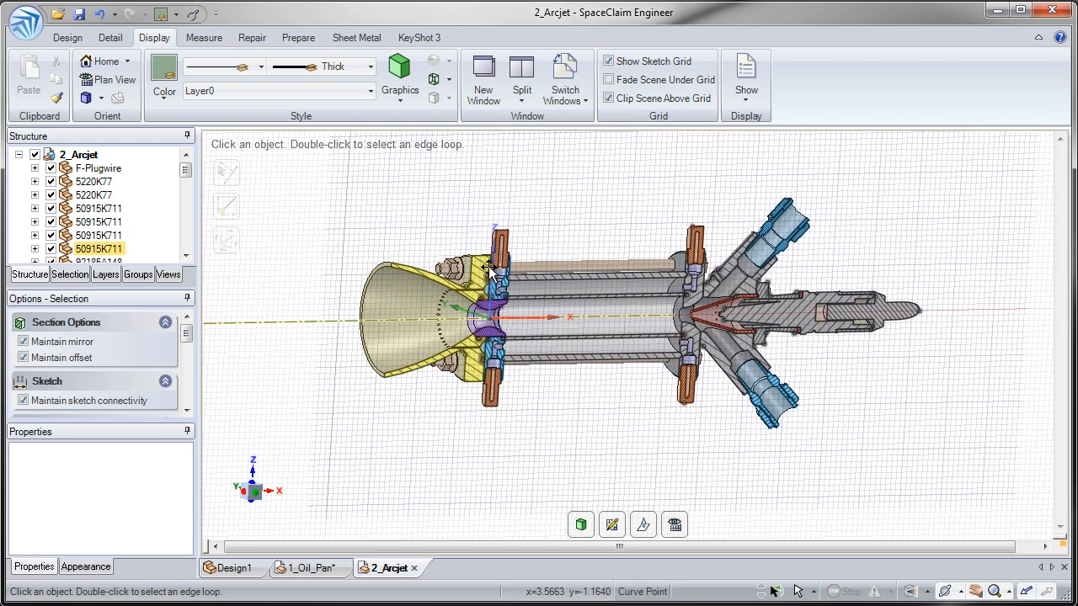
Step: Zoom and pan in on the sectioned arcjet interior around the nozzle cone
middle_click_drag(478, 316, 447, 406, "ctrl")
middle_click_drag(515, 272, 469, 301, "shift")
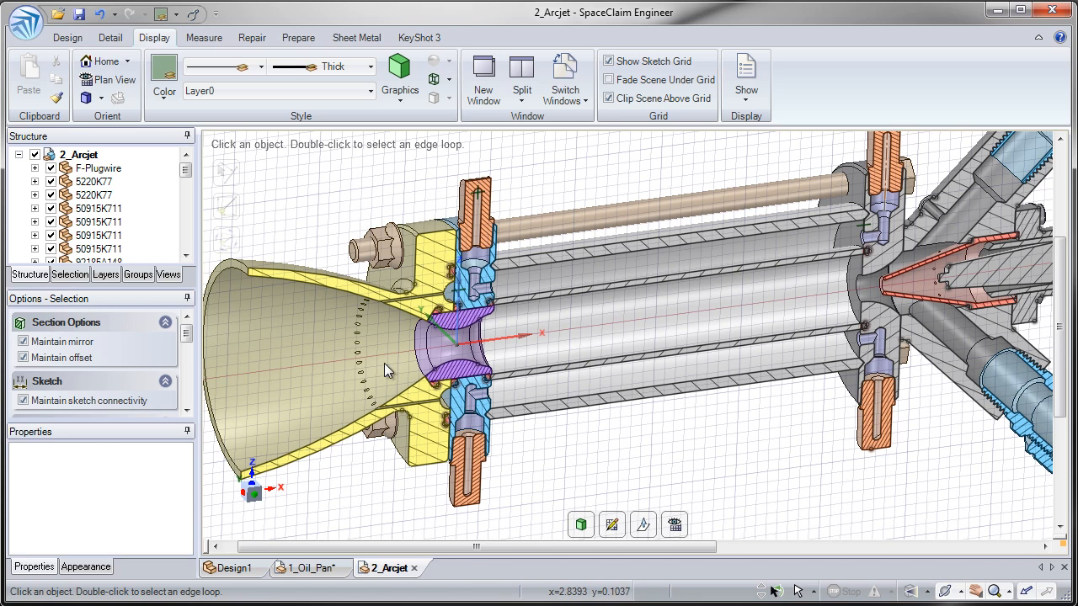
middle_click_drag(924, 296, 468, 282, "ctrl")
scroll(468, 281, "up", 3)
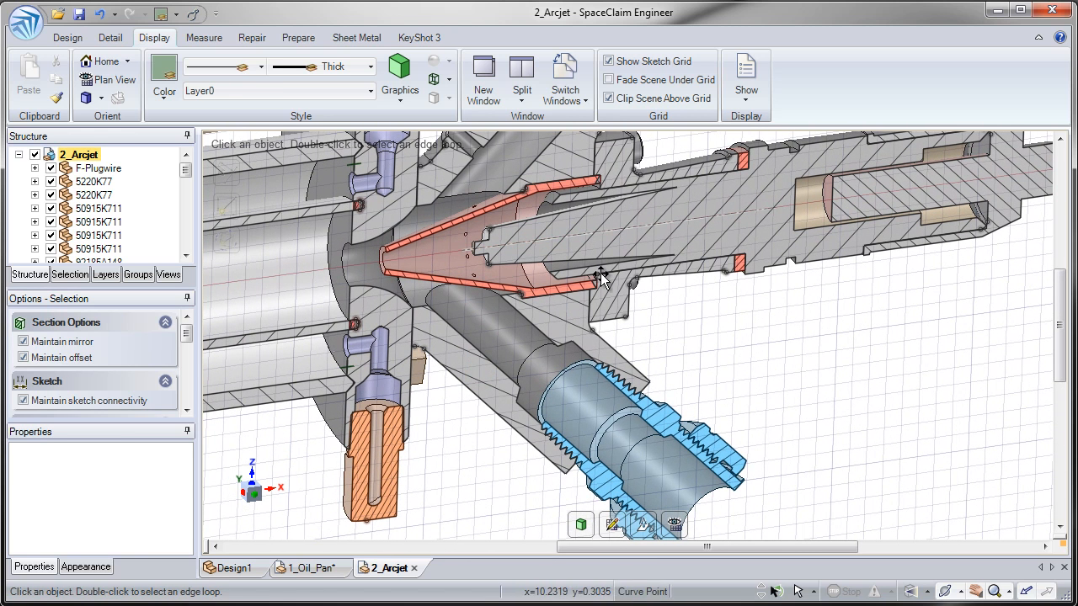
Step: Cancel the sketch curve selection, view the side fitting and electrode, and return to Design tools
key("Escape")
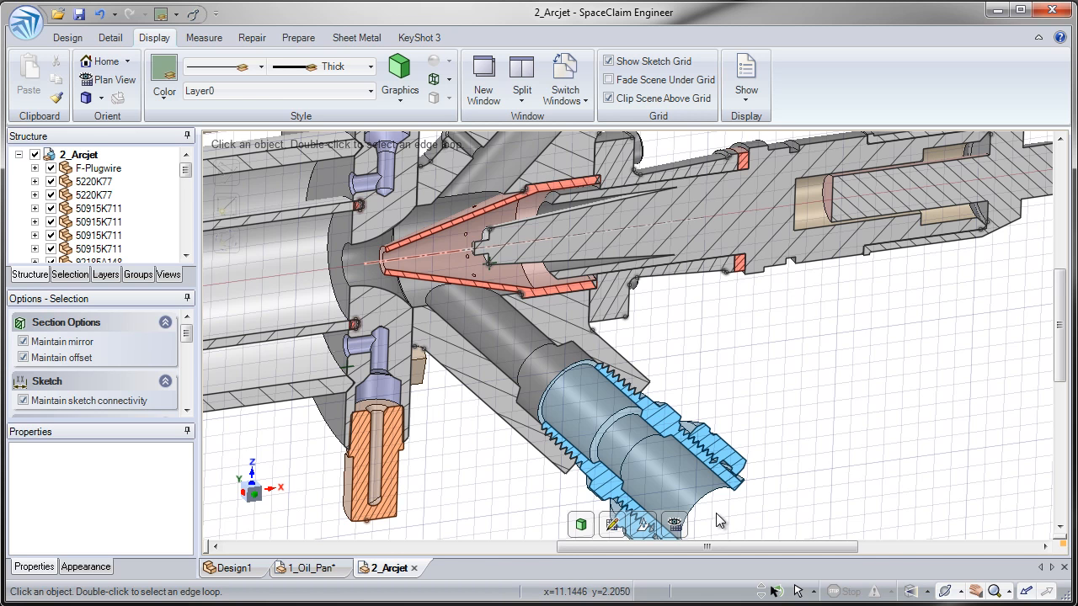
middle_click_drag(649, 168, 482, 425, "ctrl")
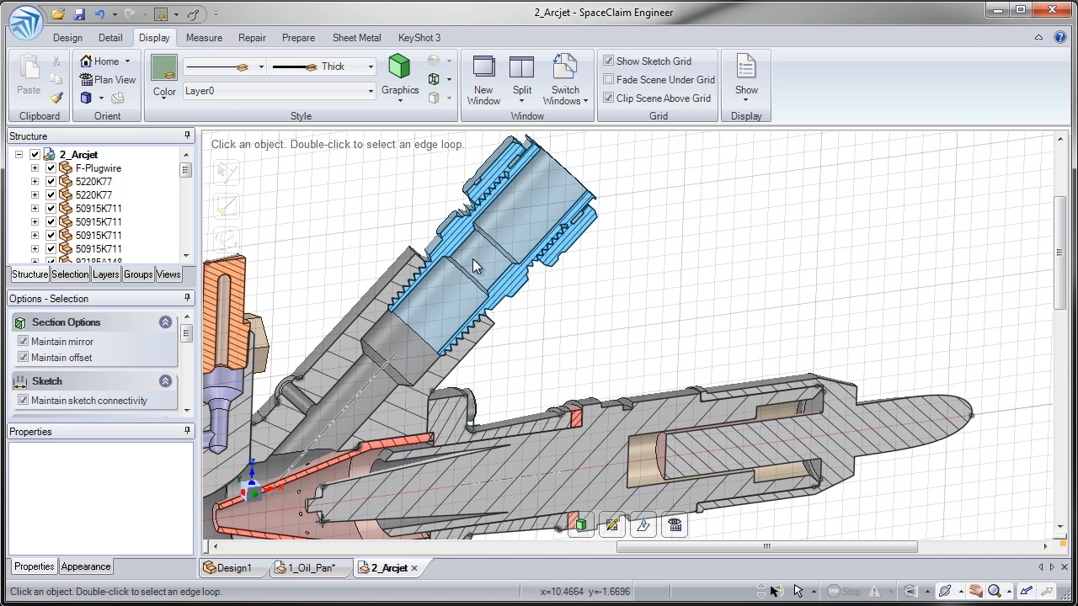
left_click(73, 40)
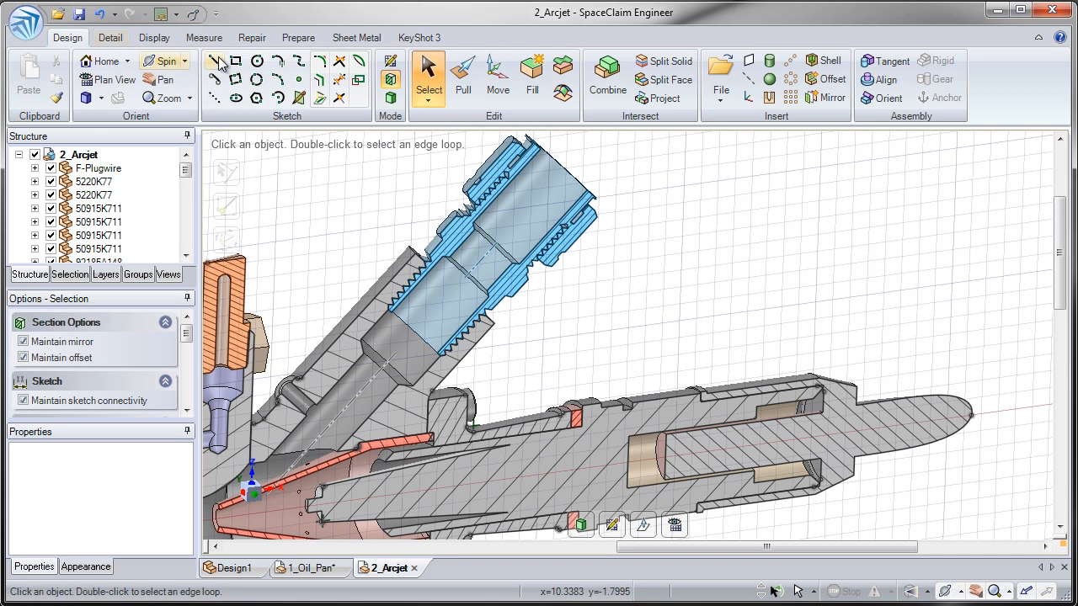
Step: Return to 3D Mode, centre the full solid arcjet, and start Prepare > Volume Extract
left_click(391, 99)
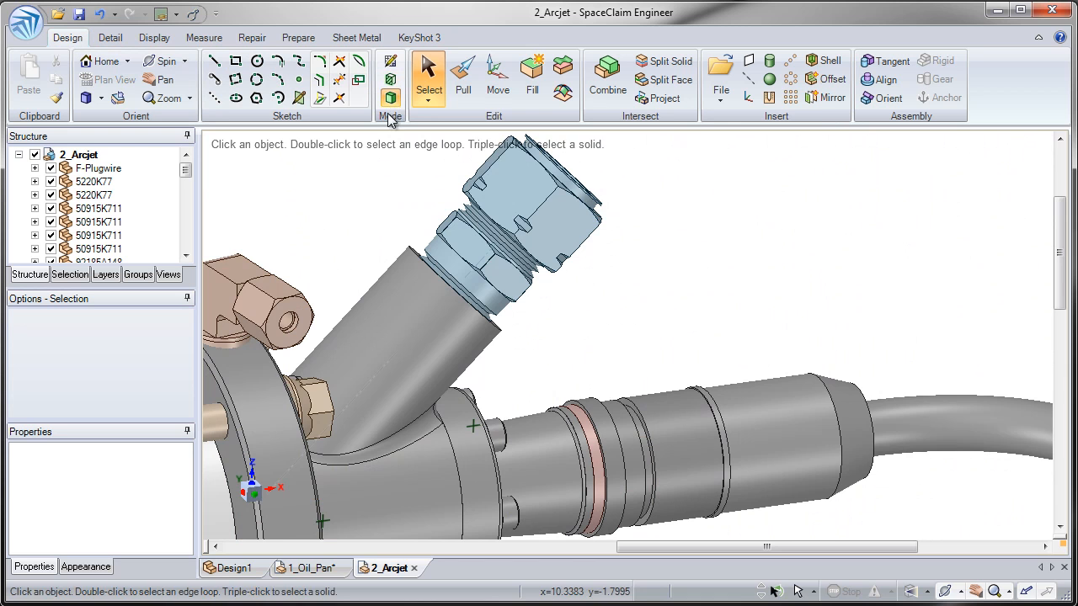
middle_click_drag(379, 350, 332, 201, "ctrl")
middle_click_drag(263, 275, 553, 200, "shift")
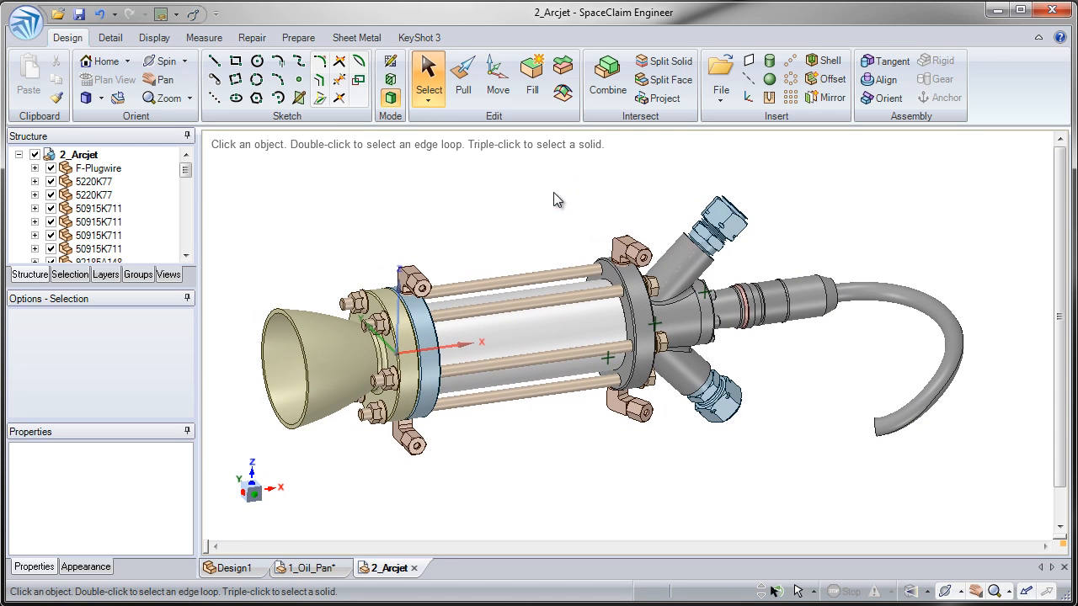
left_click(303, 42)
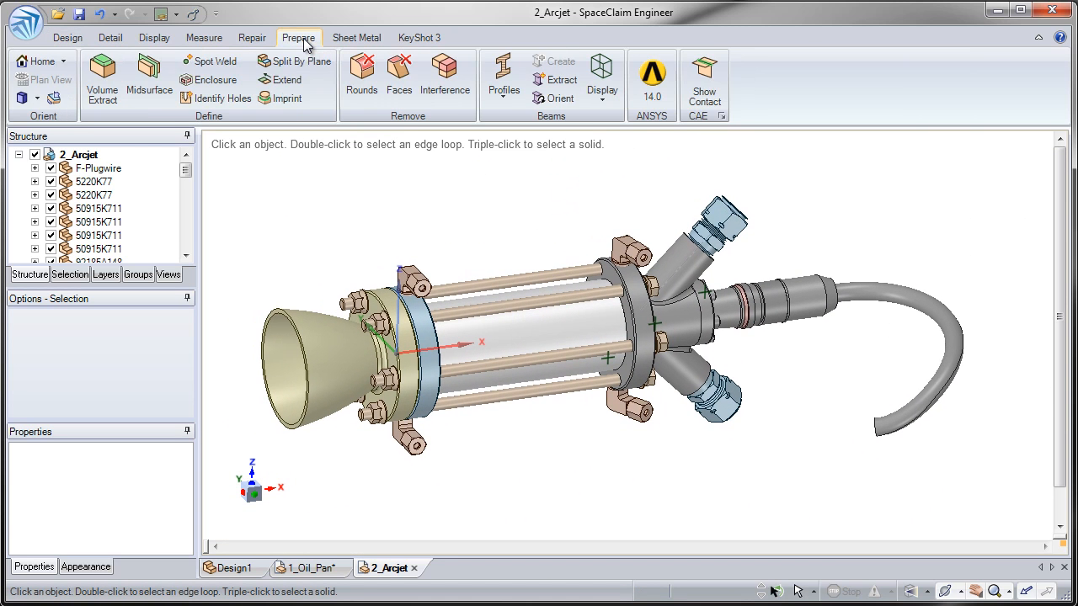
left_click(112, 75)
Step: Try the nozzle rim as an edge-loop pick, then as a face pick, clearing each
scroll(282, 307, "up", 5)
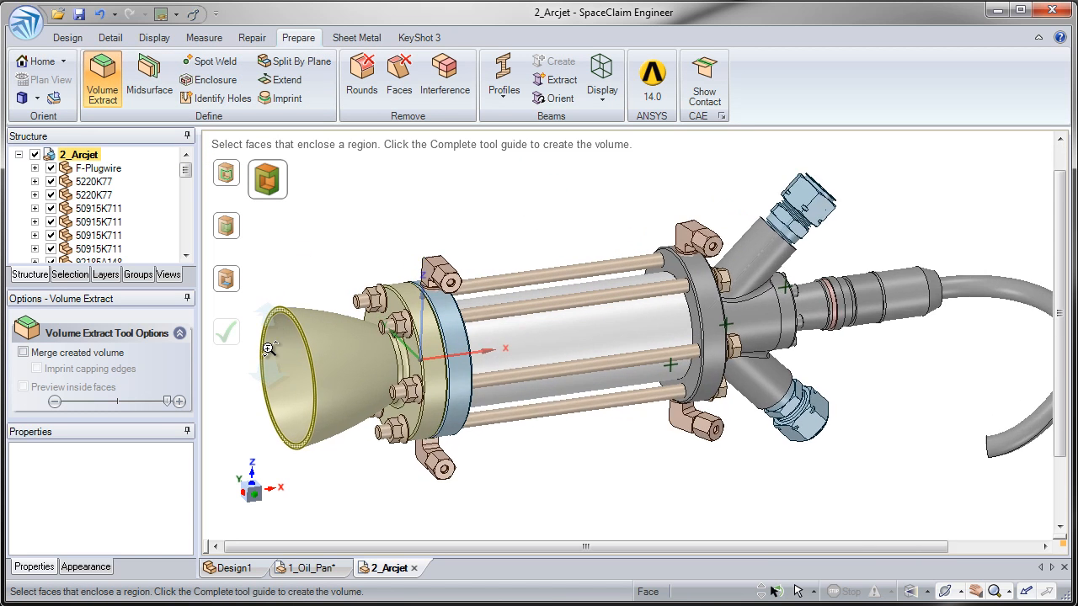
scroll(312, 305, "up", 4)
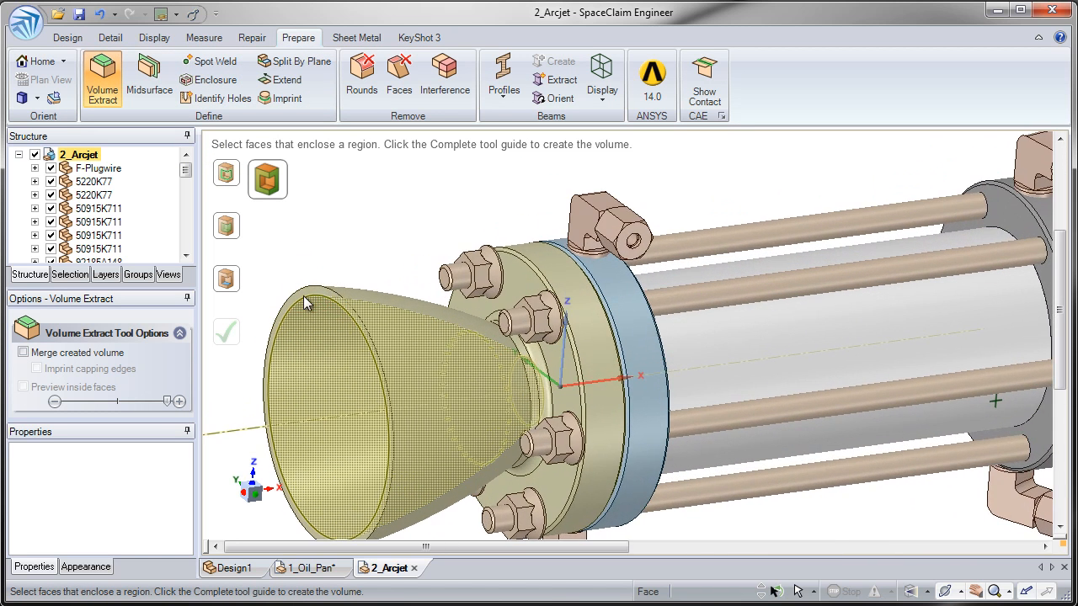
left_click(241, 181)
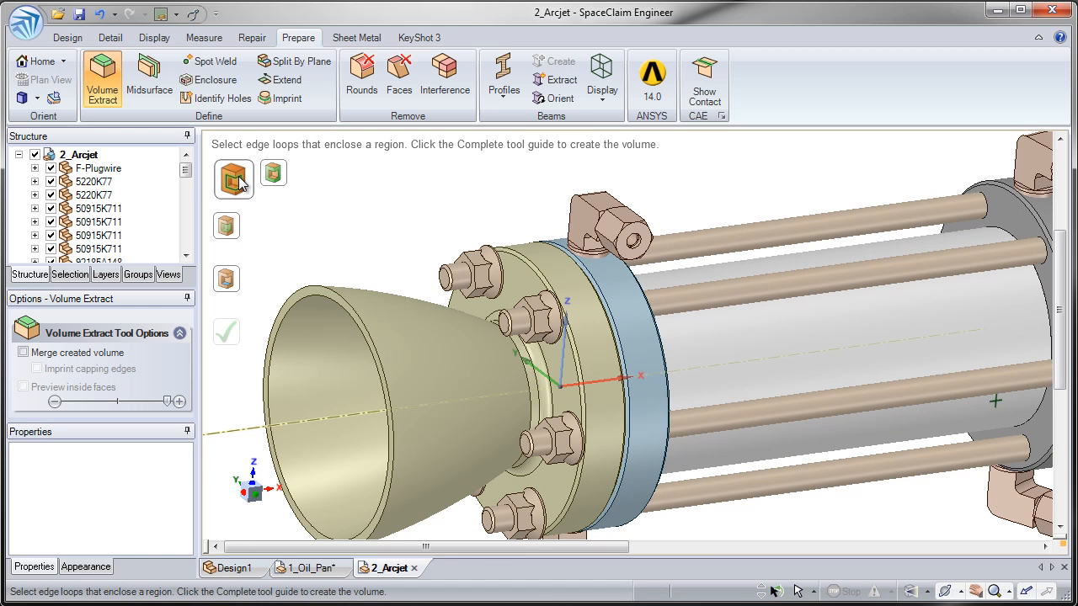
left_click(310, 296)
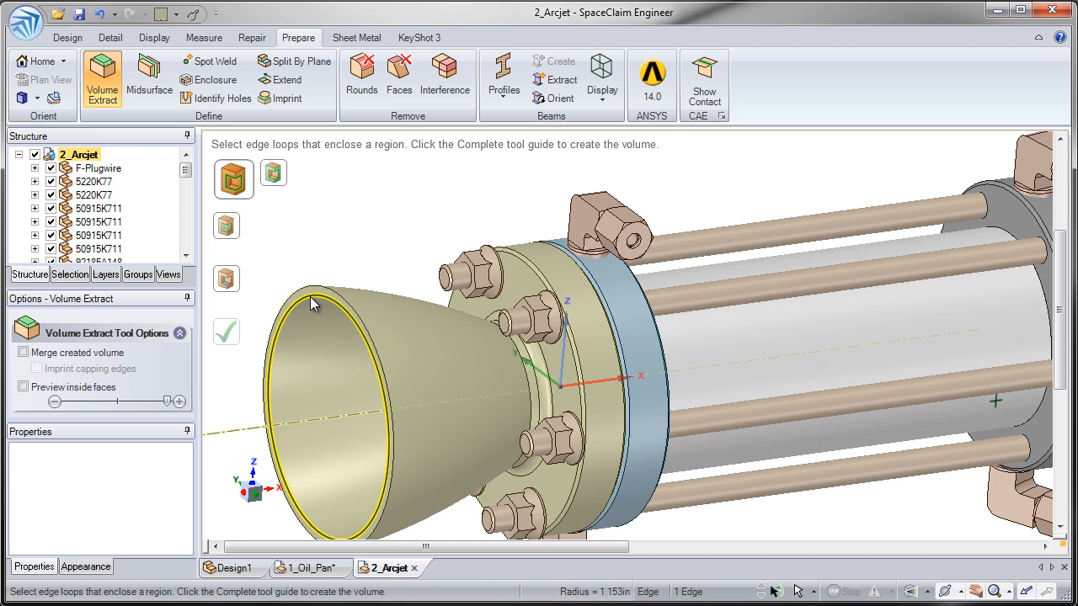
left_click(357, 227)
left_click(270, 184)
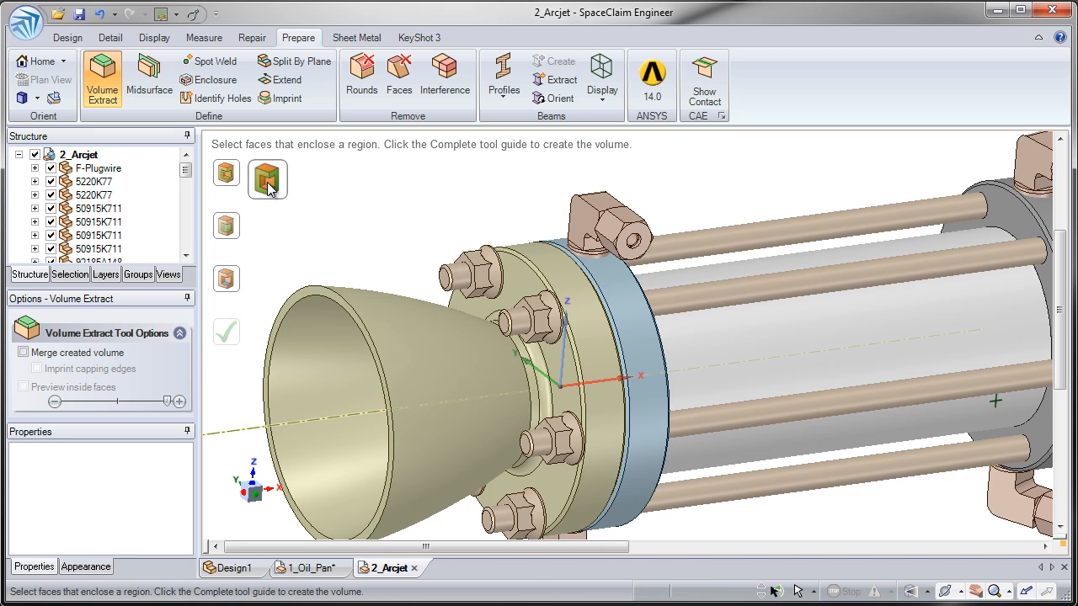
left_click(302, 292)
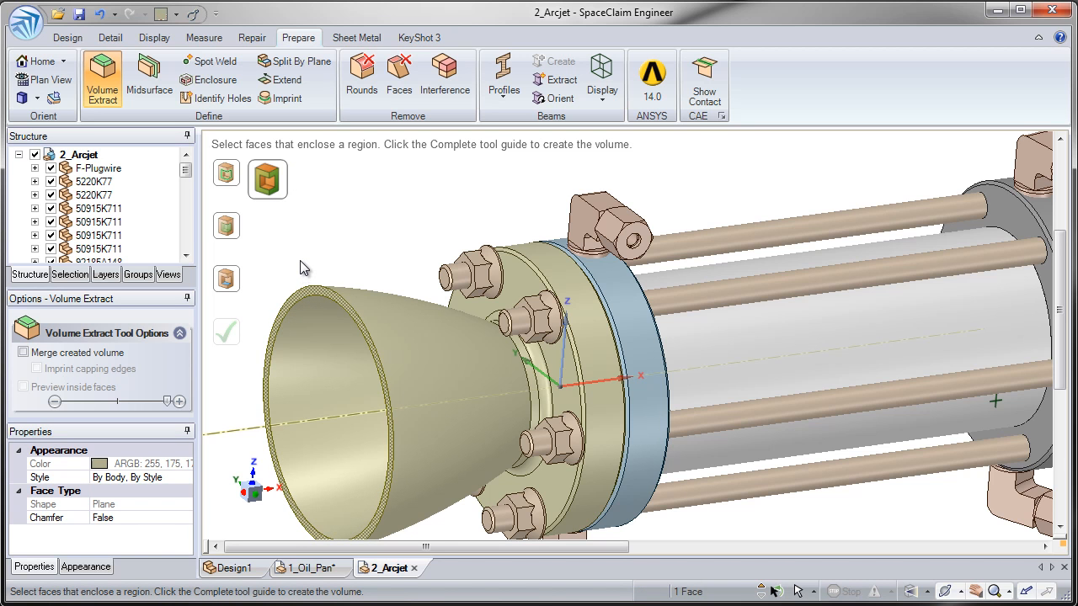
left_click(303, 267)
Step: Orbit to face the nozzle opening and try its small inner circular edge, then clear it
left_click(237, 186)
middle_click_drag(298, 261, 362, 253)
middle_click_drag(327, 314, 347, 318)
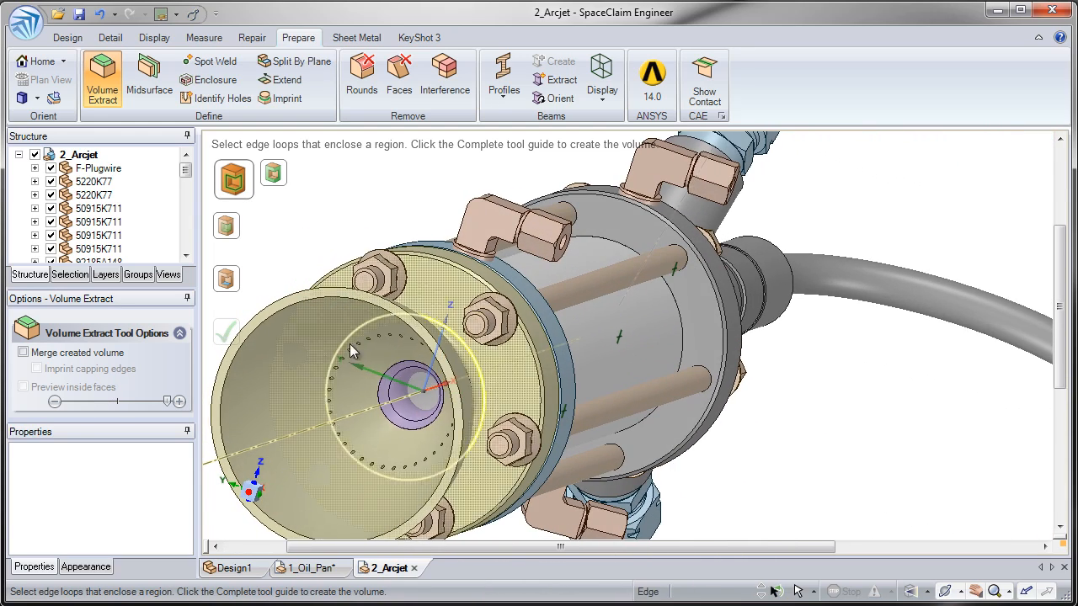
left_click(395, 414)
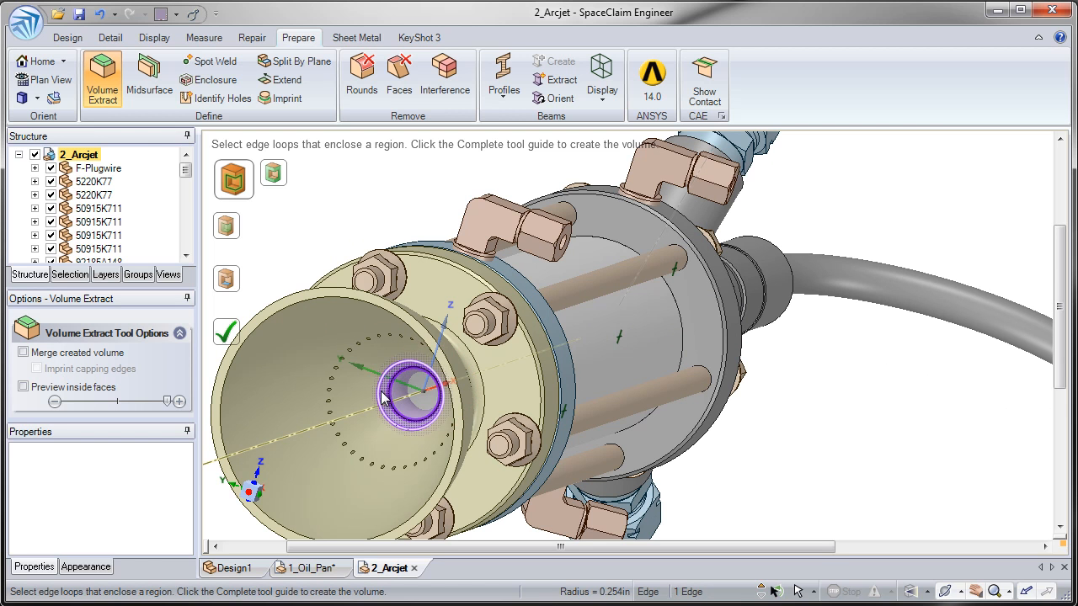
left_click(386, 397)
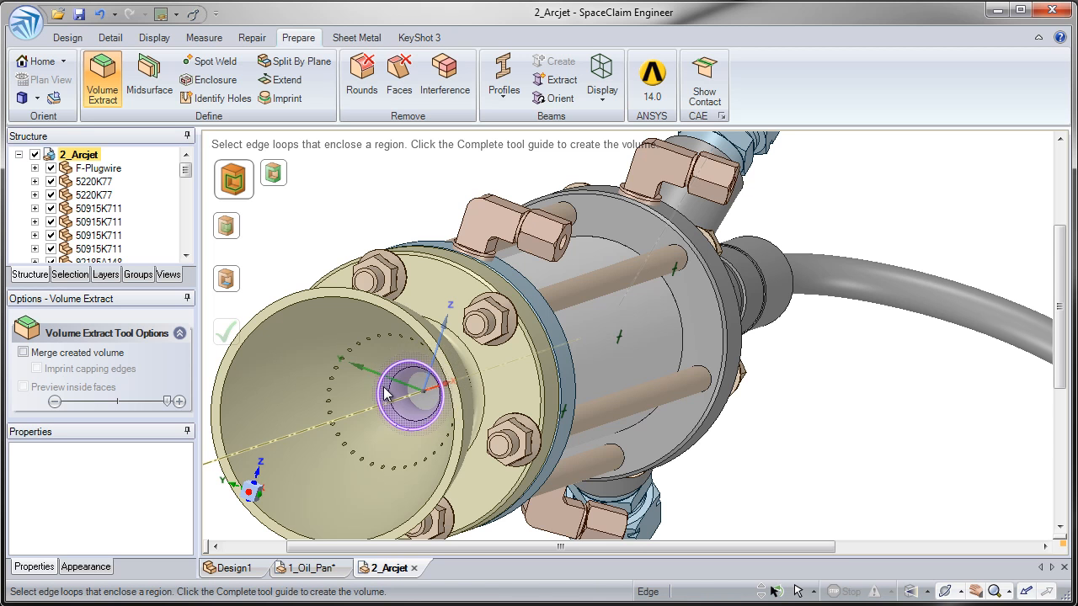
left_click(273, 175)
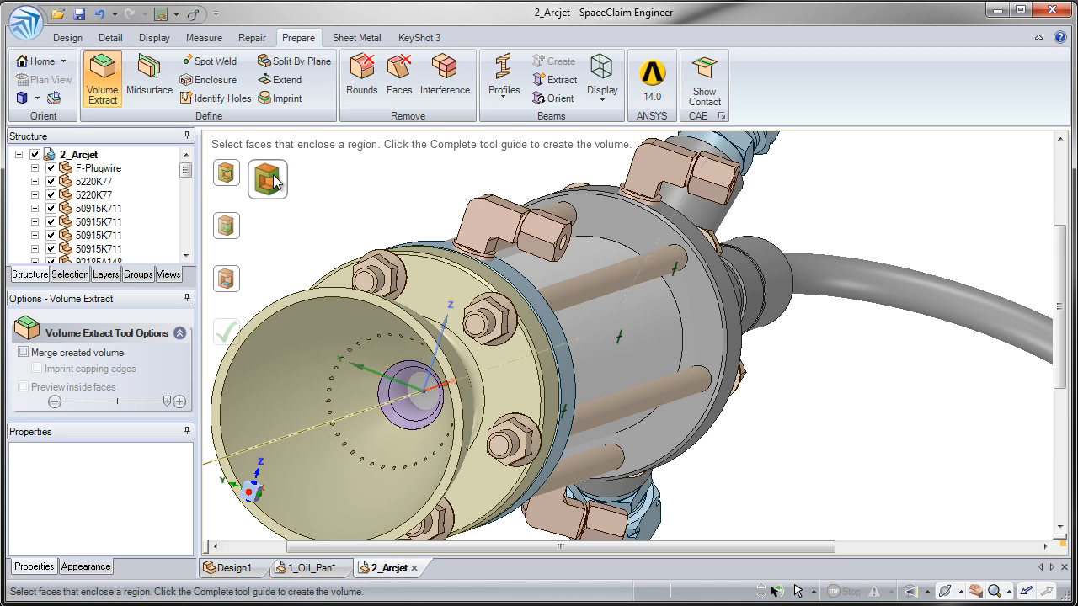
Step: Pick a nozzle face, then add the top and lower side fittings' end faces as boundaries
left_click(286, 302)
middle_click_drag(286, 302, 356, 237)
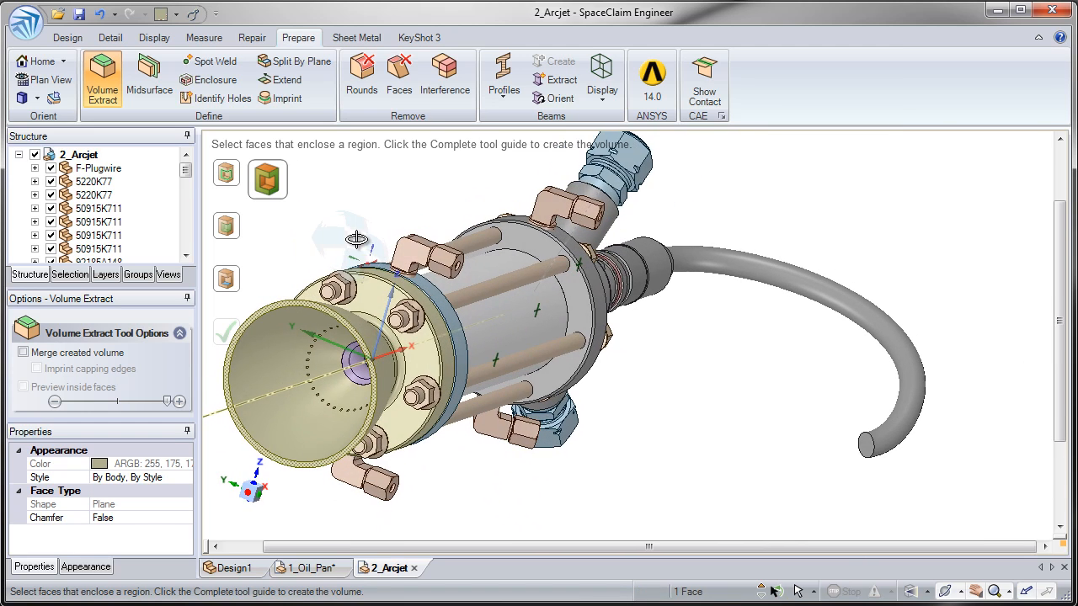
middle_click_drag(312, 307, 493, 207, "ctrl")
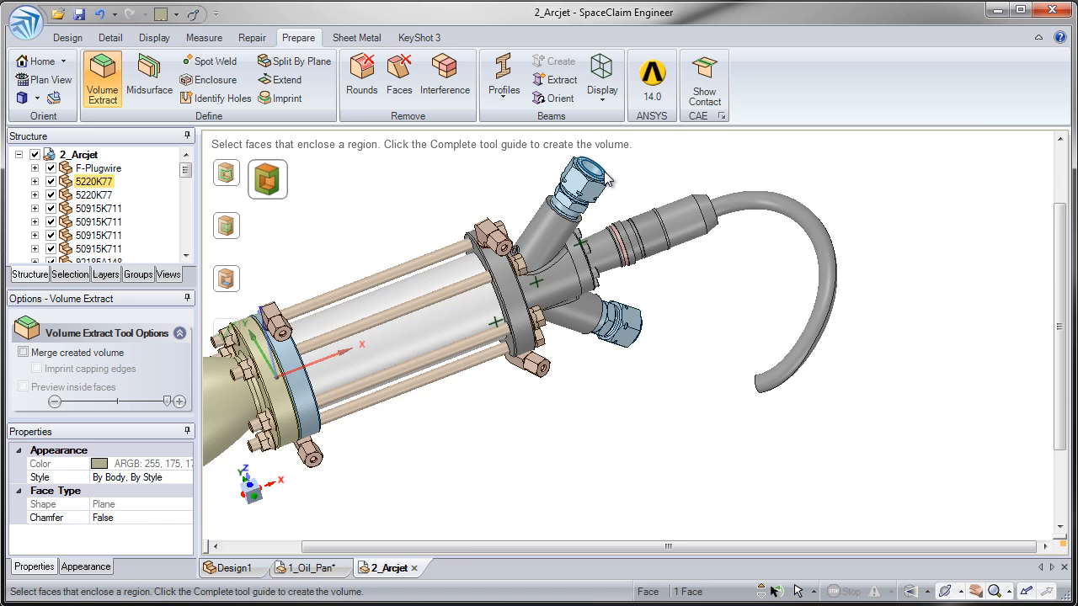
scroll(613, 179, "up", 3)
left_click(608, 172, "ctrl")
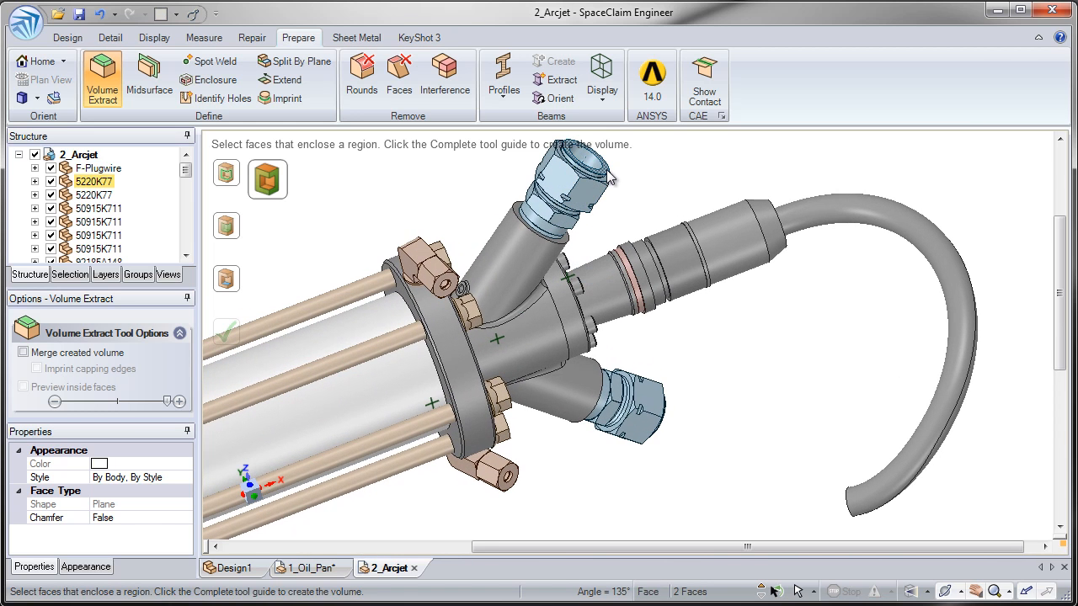
middle_click_drag(659, 410, 638, 318)
left_click(672, 437, "ctrl")
middle_click_drag(355, 314, 557, 233, "ctrl")
middle_click_drag(556, 233, 451, 229)
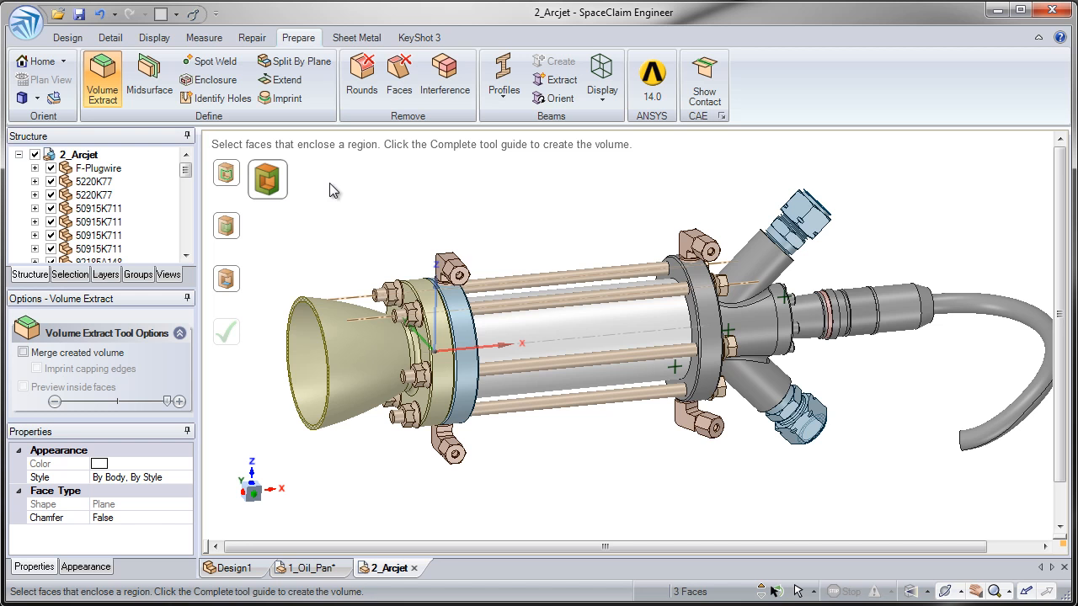
middle_click_drag(305, 231, 303, 242)
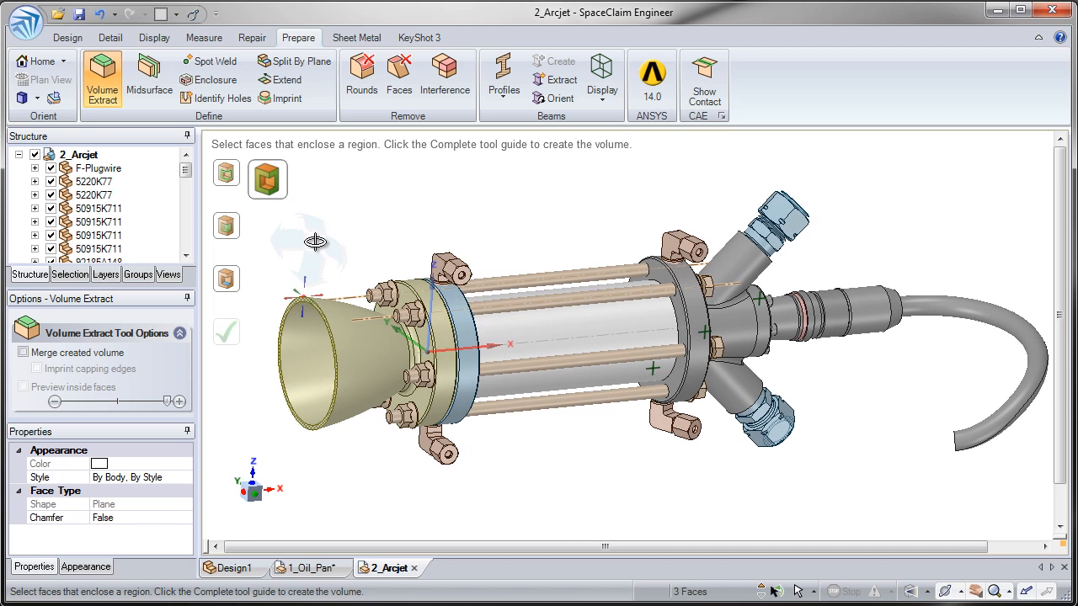
Step: Set the nozzle's inner face as the seed face and enable 'Preview inside faces'
left_click(234, 283)
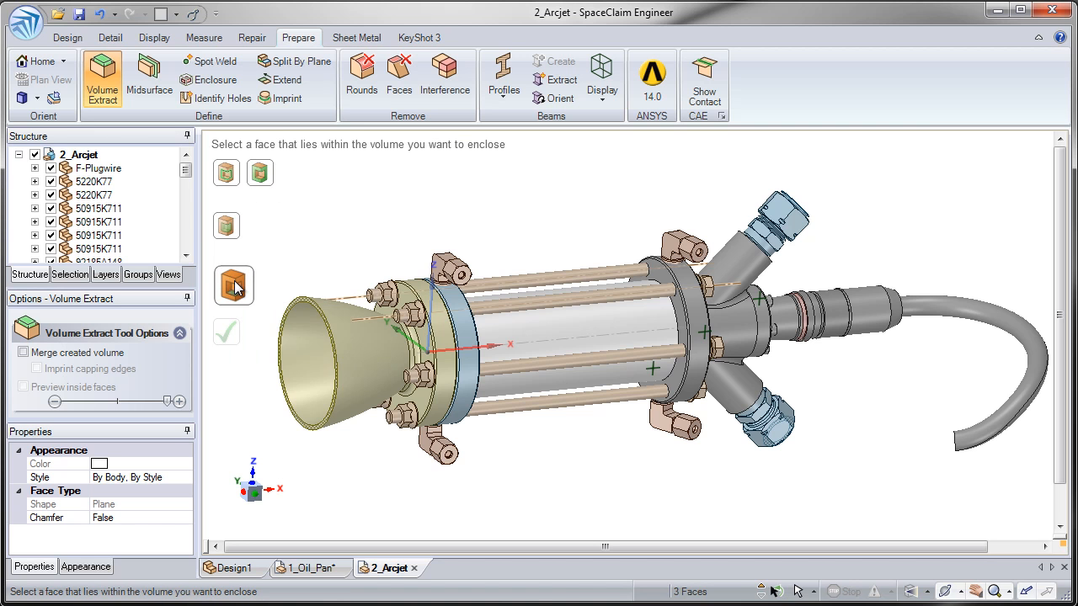
left_click(308, 352)
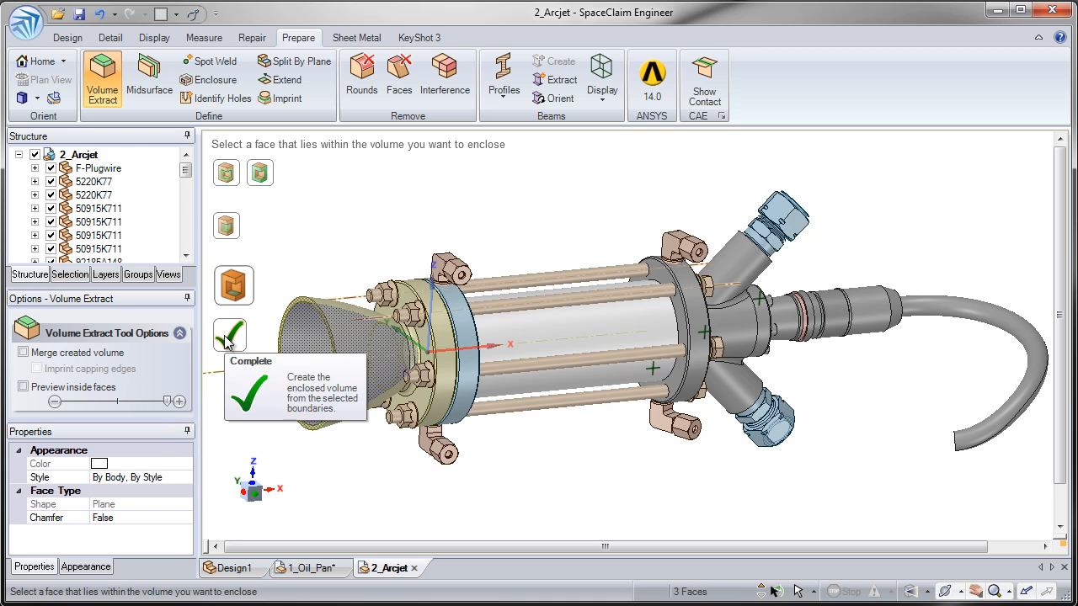
left_click(23, 387)
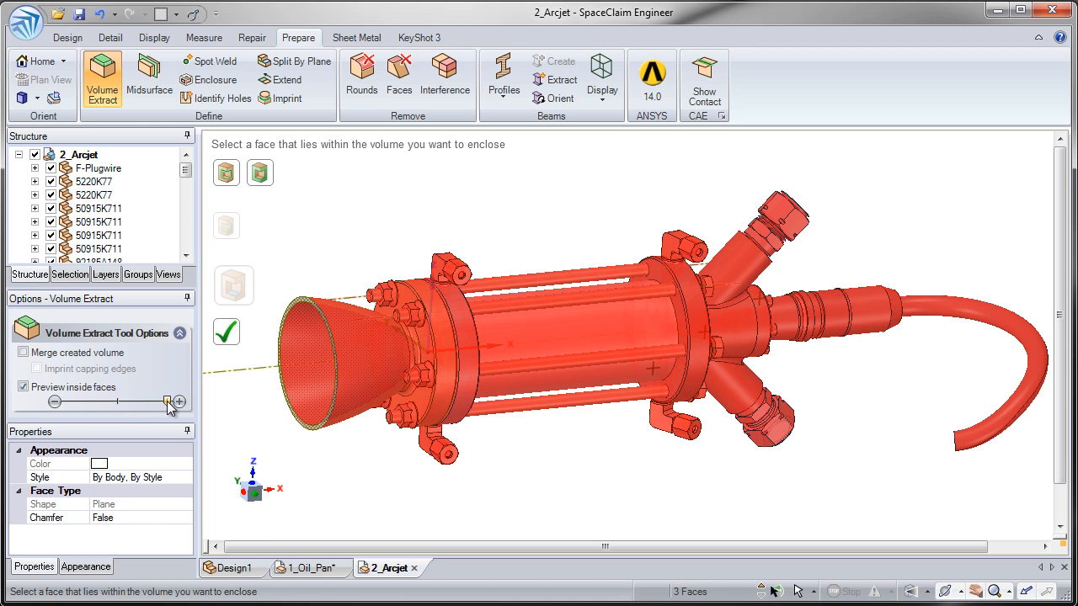
Step: Adjust the inside-face preview depth and zoom in on the red upper fitting
left_click_drag(169, 405, 61, 407)
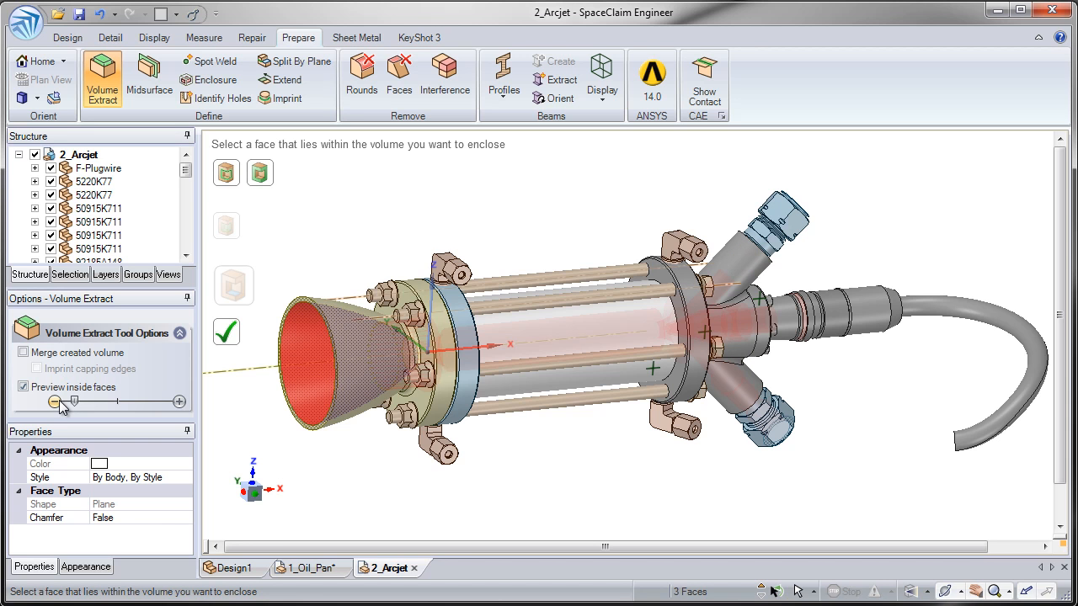
left_click(178, 402)
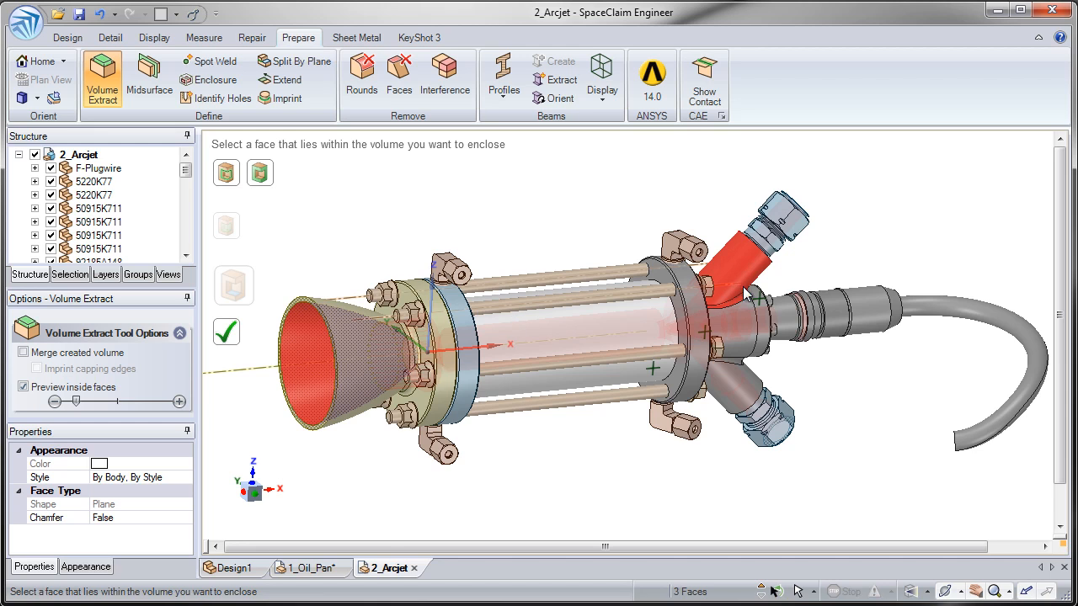
scroll(689, 349, "up", 5)
middle_click_drag(694, 365, 576, 414)
scroll(622, 307, "up", 3)
scroll(560, 355, "up", 2)
mouse_move(560, 355)
middle_mouse_down()
mouse_move(557, 373)
mouse_move(548, 362)
middle_mouse_up()
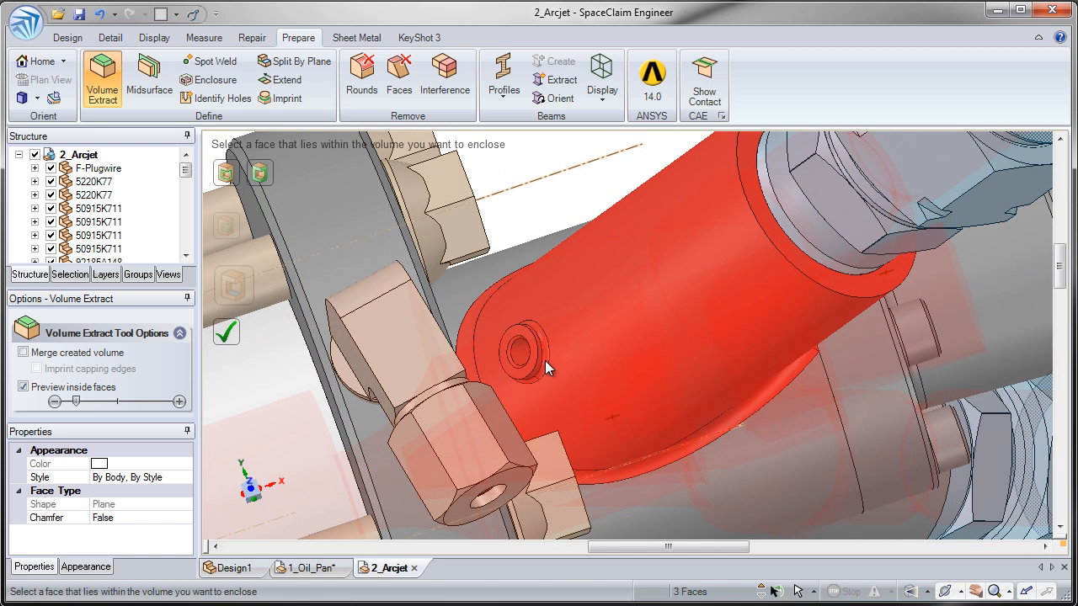
Step: Step the preview depth down and up to find the leaking port, then disable the preview
left_click(58, 401)
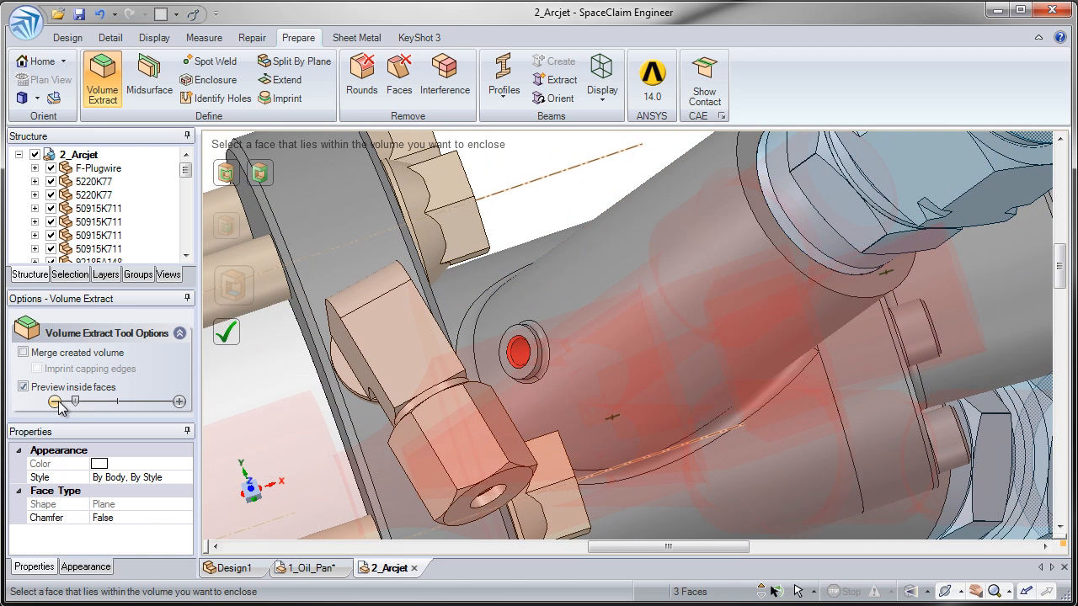
left_click(58, 400)
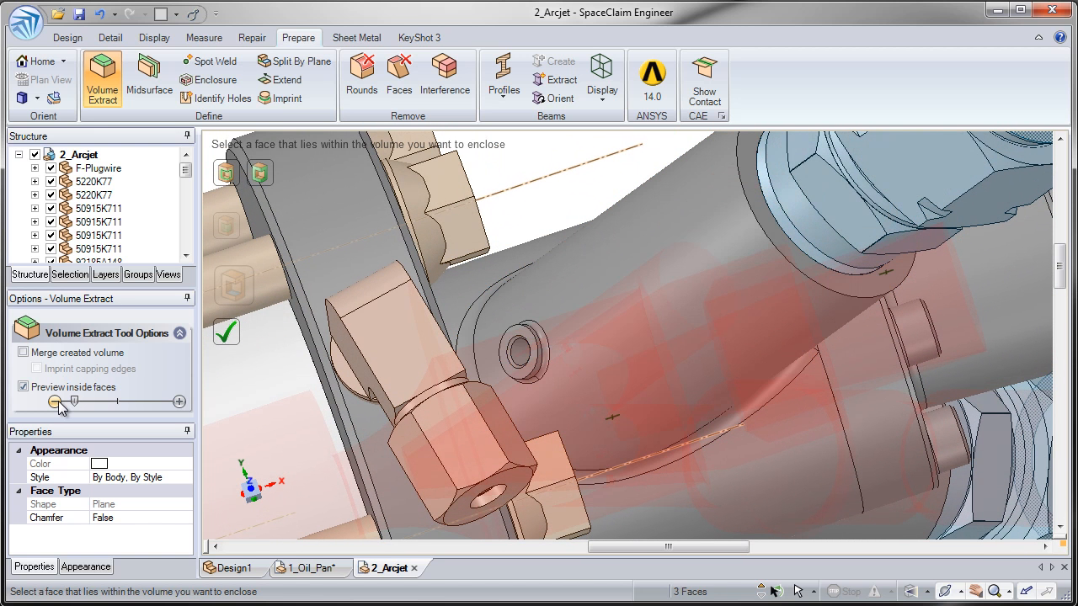
left_click(177, 401)
left_click(177, 402)
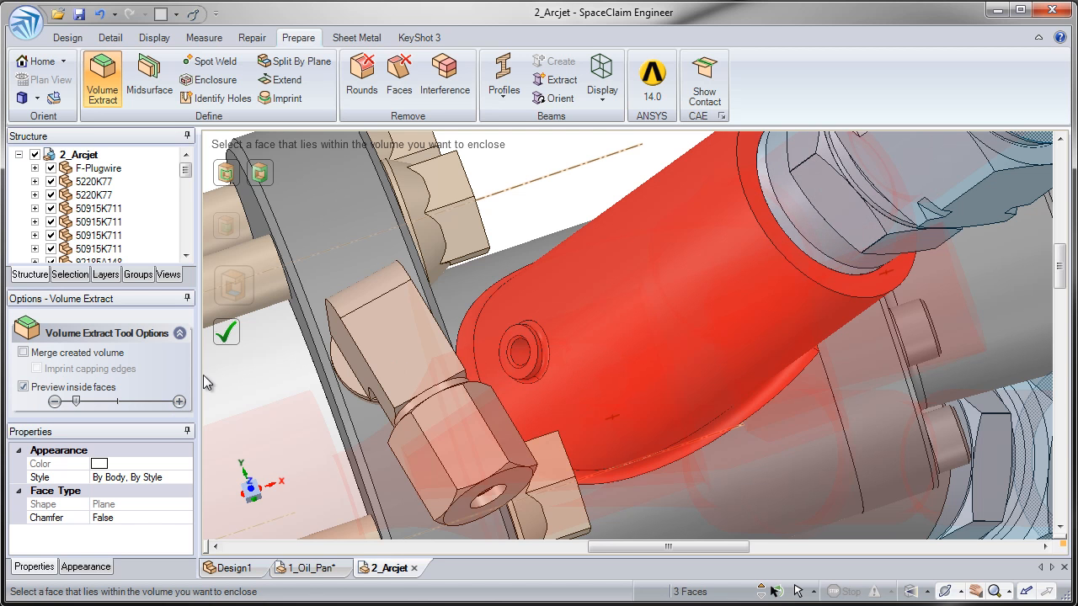
left_click(88, 388)
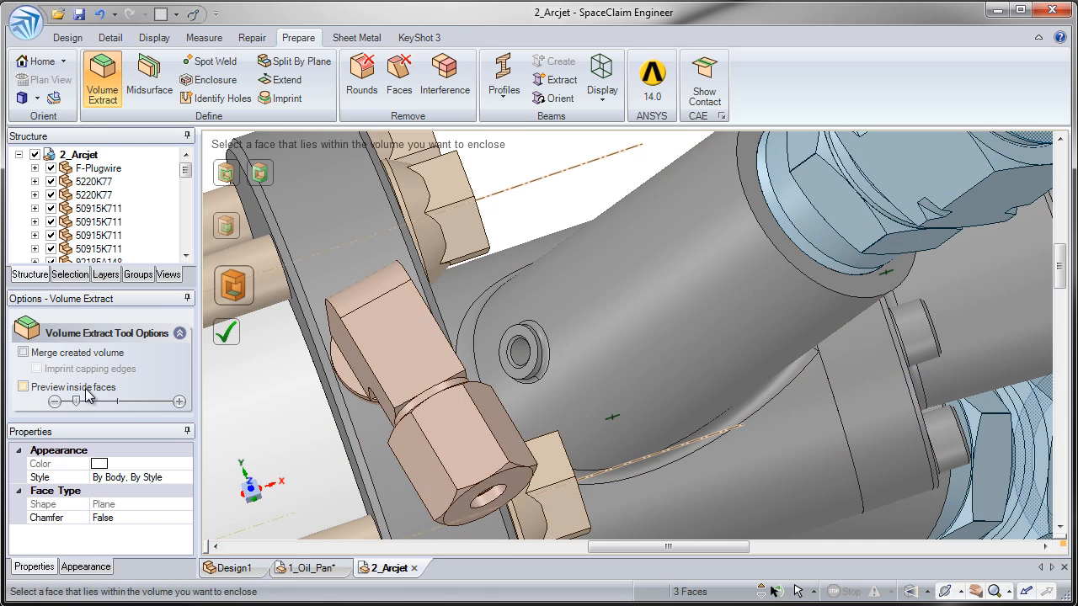
Step: Add the small port's ring face as a boundary and re-enable the inside-face preview
left_click(264, 180)
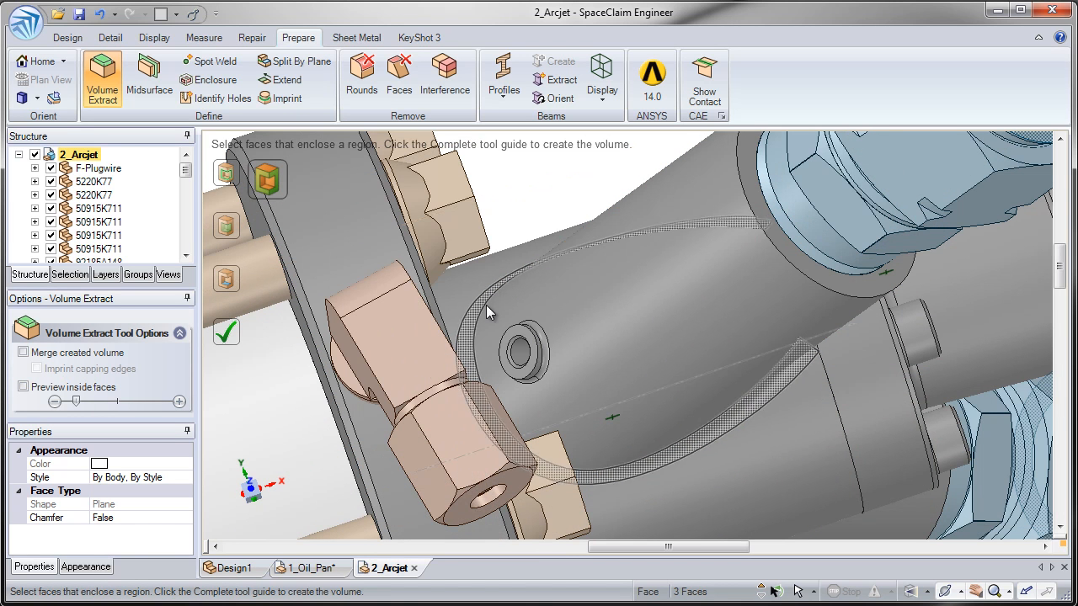
left_click(521, 341, "ctrl")
middle_click_drag(521, 340, 521, 283)
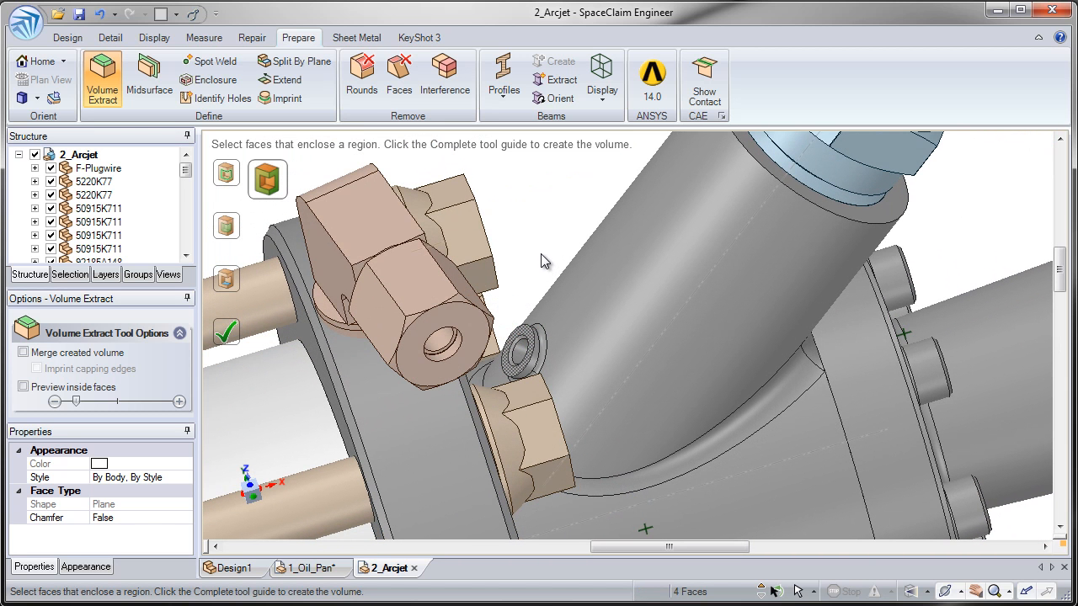
left_click(242, 344)
left_click(31, 386)
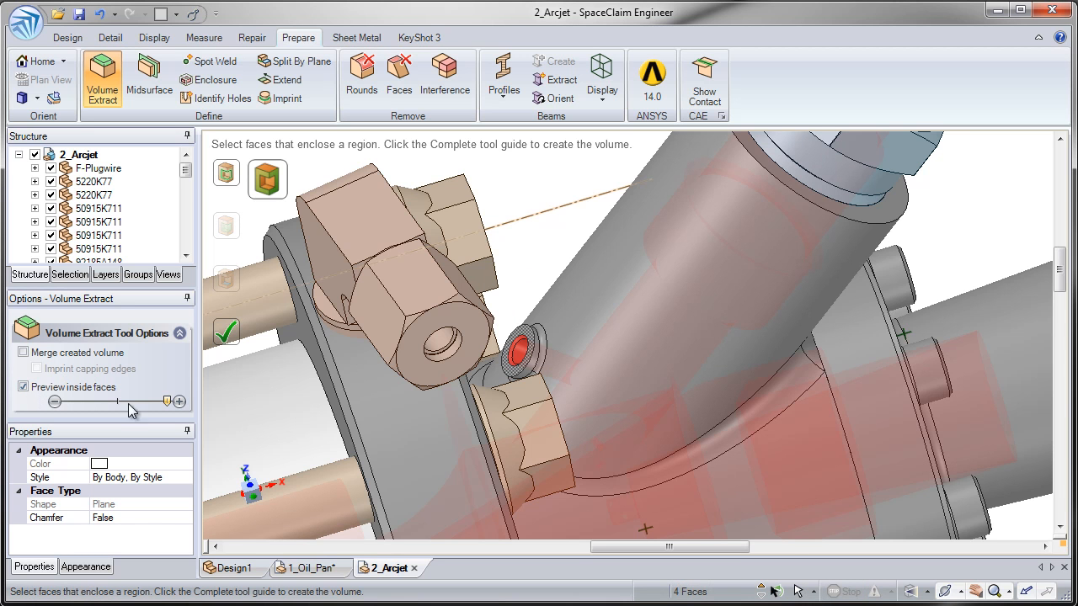
Step: Zoom out to the whole assembly and complete the enclosed flow volume
middle_click_drag(579, 336, 530, 179, "ctrl")
middle_click_drag(406, 273, 389, 196, "ctrl")
middle_click_drag(337, 261, 497, 195, "shift")
left_click(233, 333)
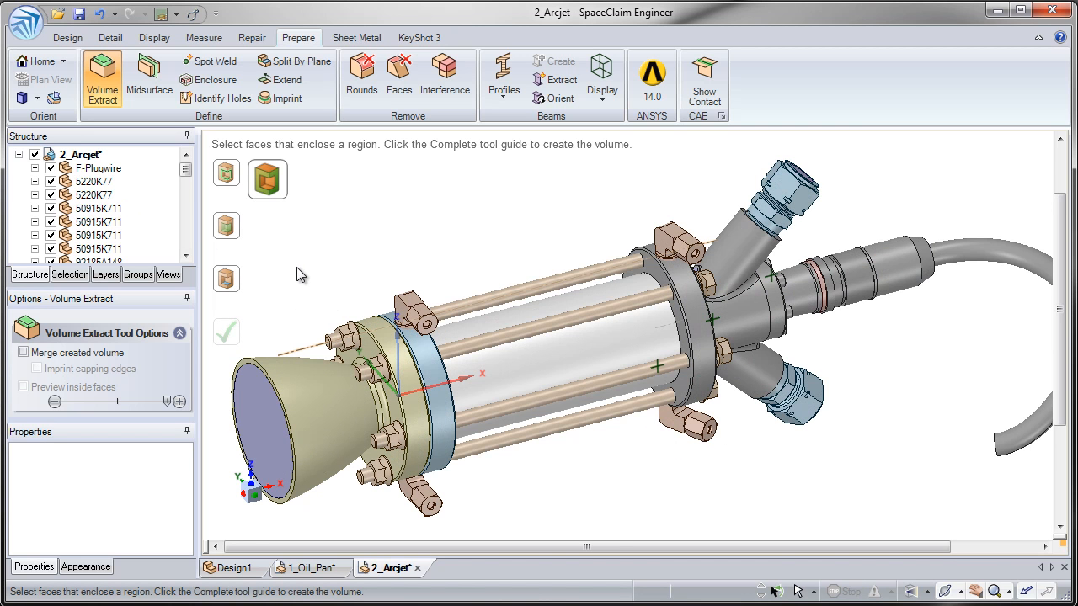
Step: Switch to Design's Select tool and select the new Volume body in the Structure tree
left_click(74, 38)
left_click(427, 74)
left_click_drag(185, 169, 185, 240)
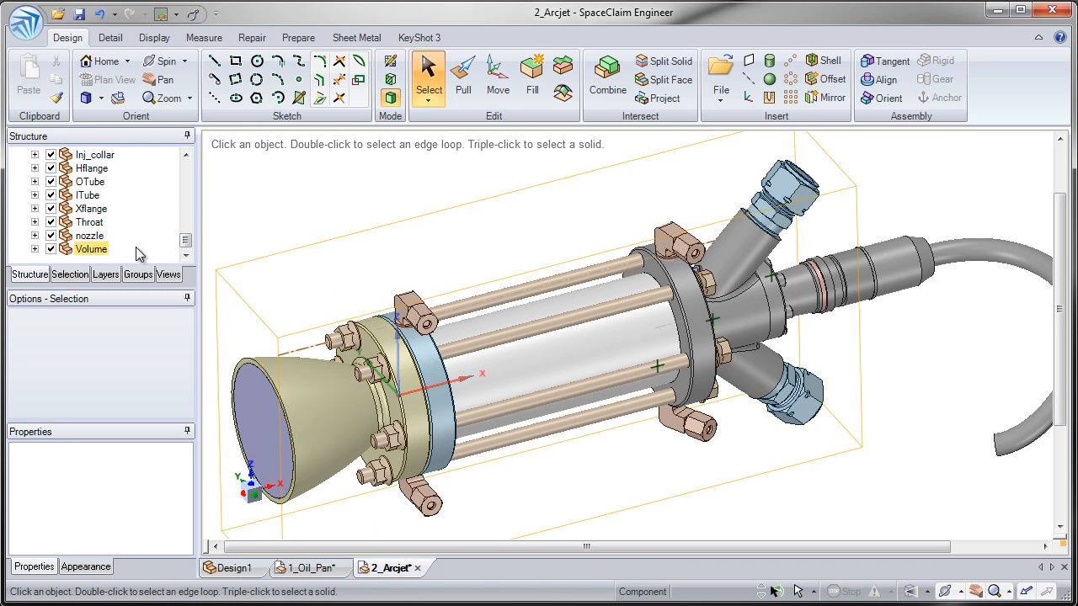
left_click(35, 250)
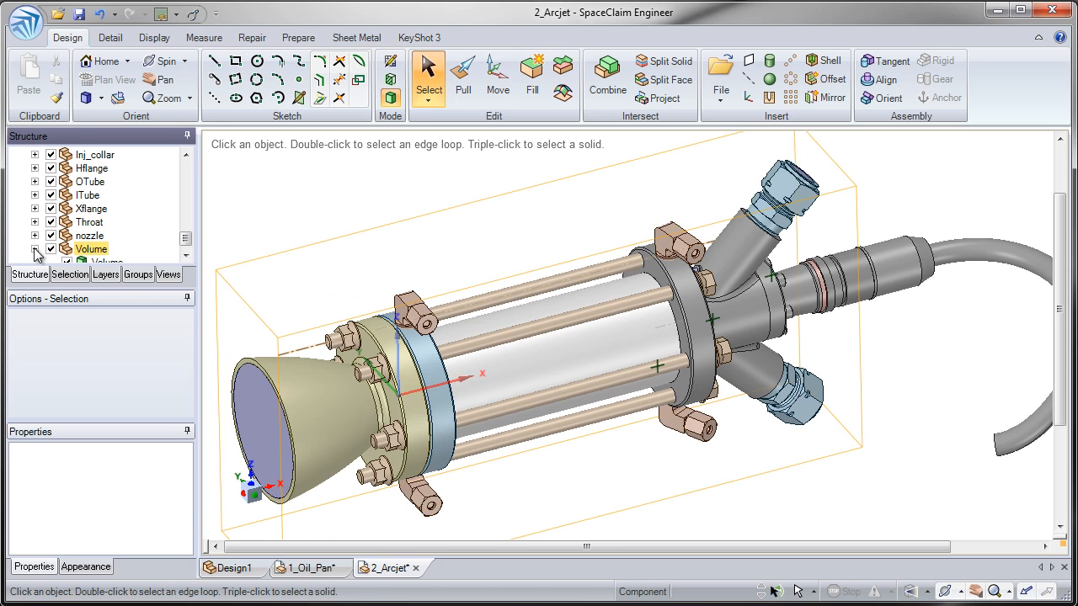
left_click(94, 251)
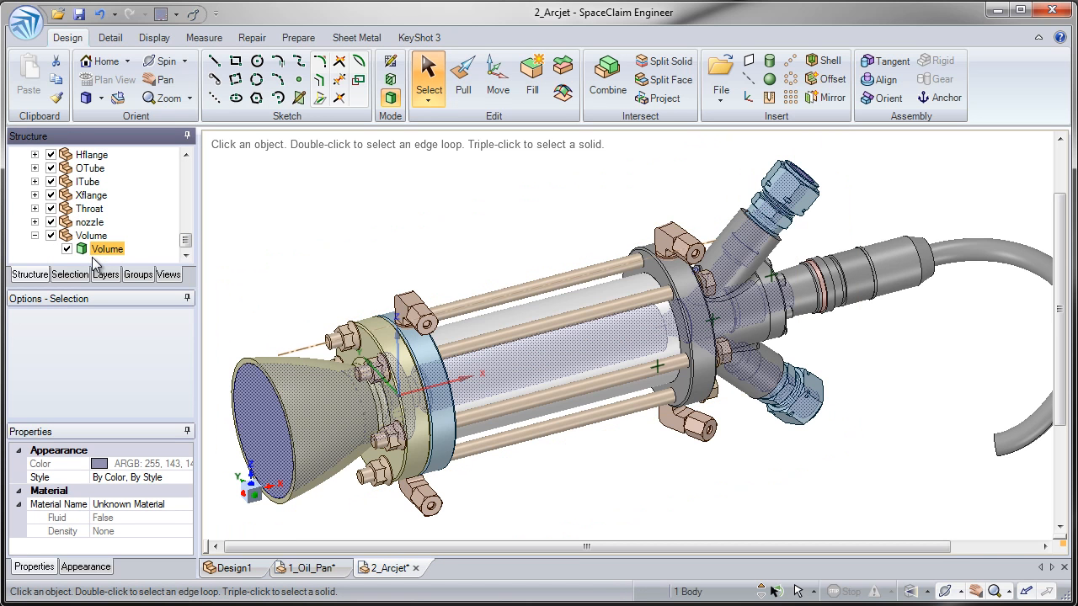
Step: Apply Hide Others to the Volume body and orbit to view the isolated flow volume
right_click(259, 411)
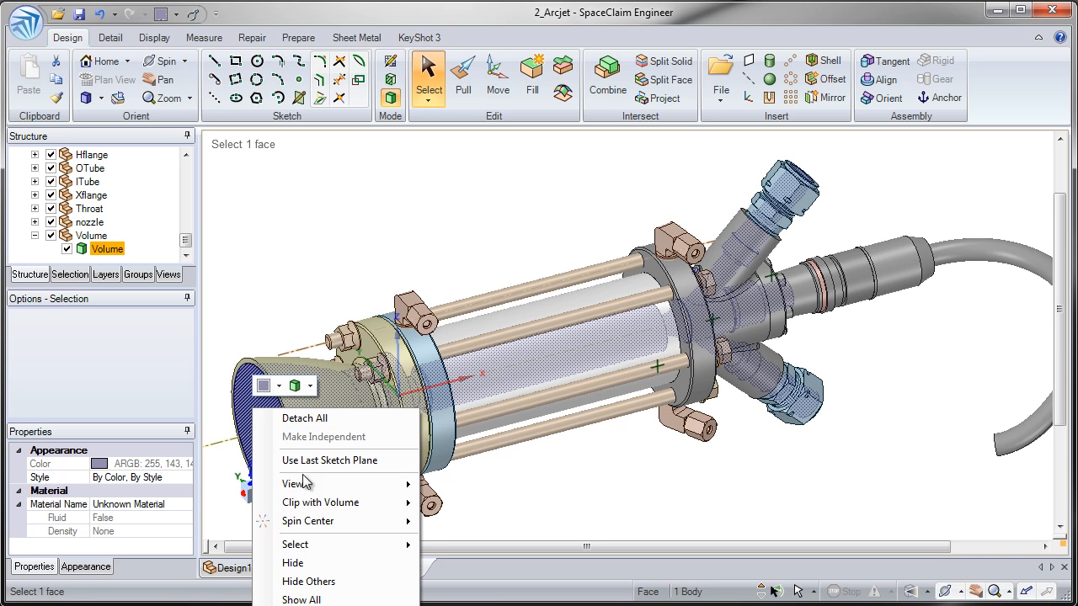
left_click(324, 581)
middle_click_drag(461, 497, 493, 457)
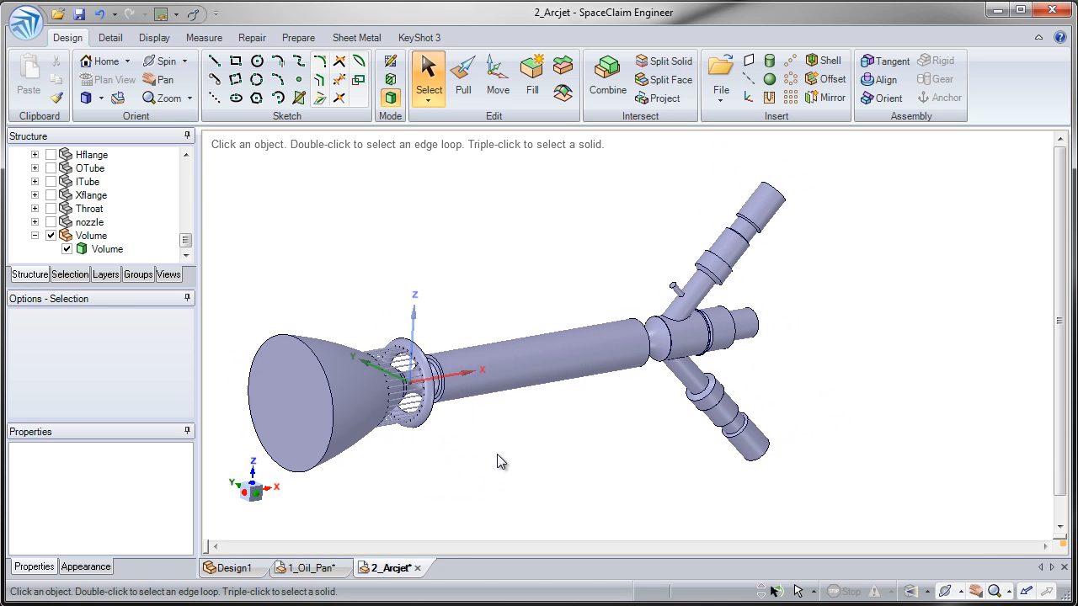